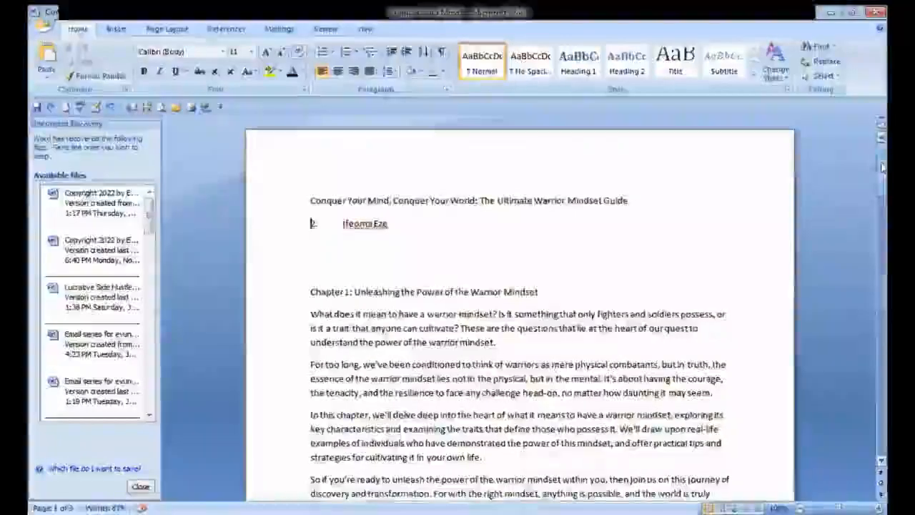
Add two empty lines above the book title at the top of the document and place the cursor there
{"action": "scroll", "coordinate": [312, 223], "scroll_direction": "down", "scroll_amount": 4}
{"action": "scroll", "coordinate": [311, 223], "scroll_direction": "down", "scroll_amount": 1}
{"action": "scroll", "coordinate": [311, 223], "scroll_direction": "up", "scroll_amount": 5}
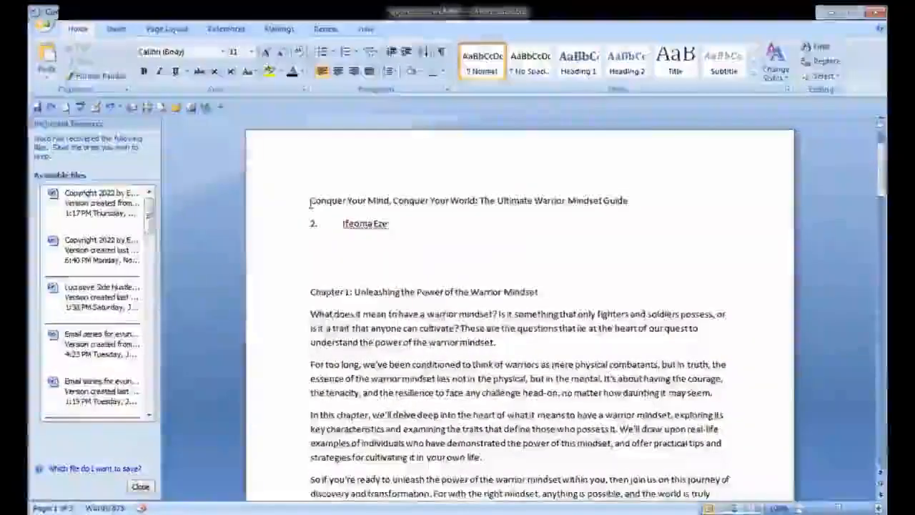
{"action": "key", "text": "Return"}
{"action": "key", "text": "Return"}
{"action": "left_click", "coordinate": [331, 199]}
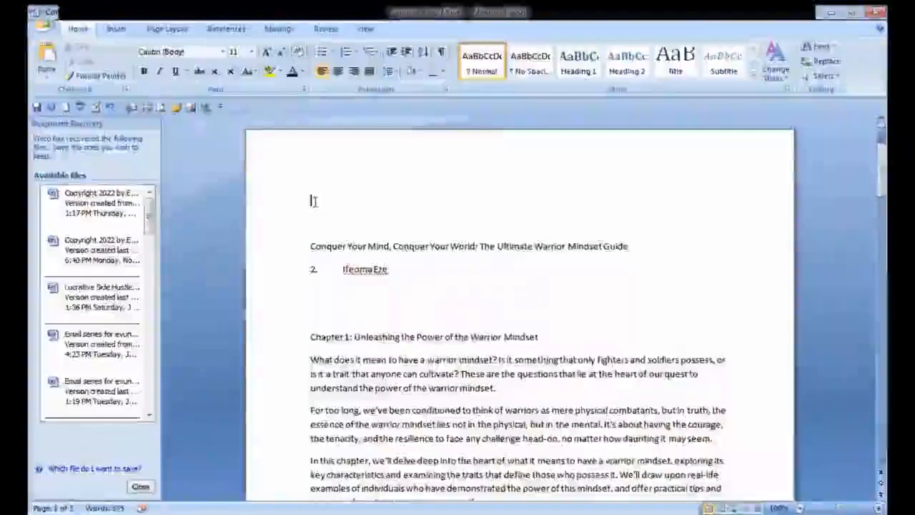
Insert the picture THE WARRIOR MINDSET BOOK COVER1 from the Downloads folder at the top of the document
{"action": "left_click", "coordinate": [117, 30]}
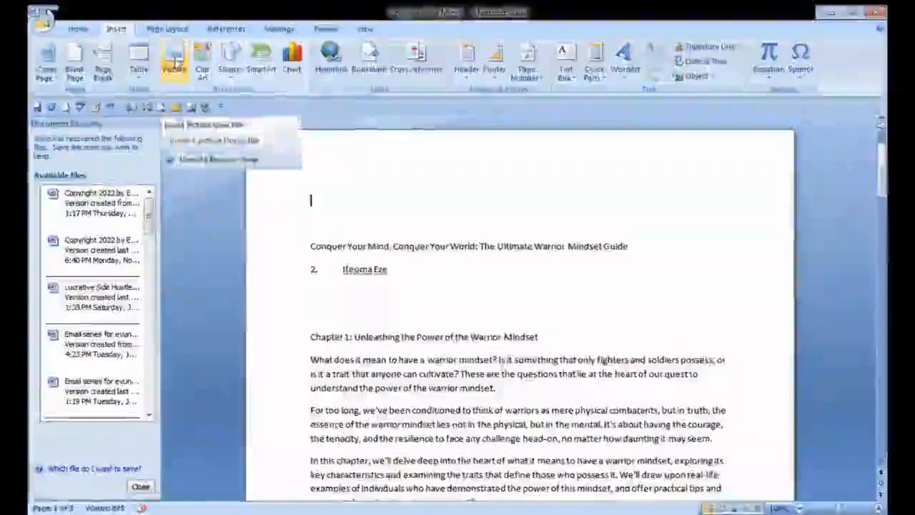
{"action": "left_click", "coordinate": [177, 63]}
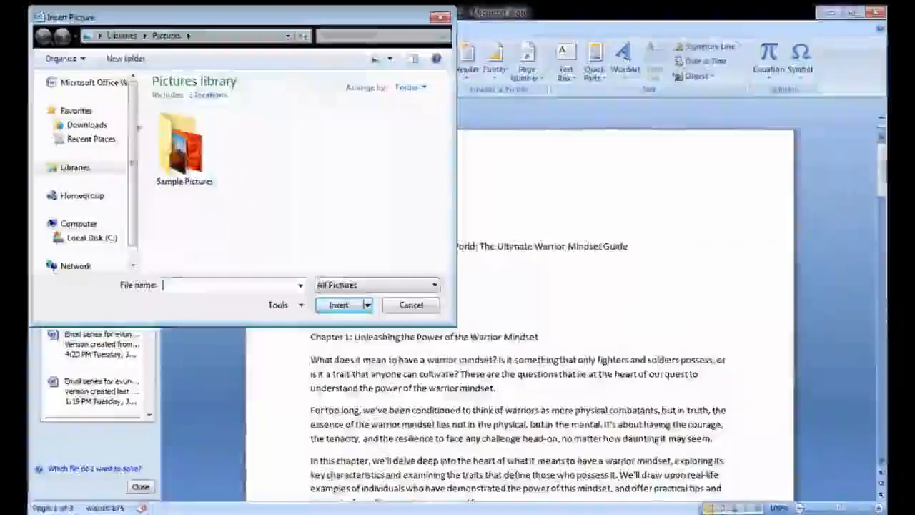
{"action": "left_click", "coordinate": [87, 126]}
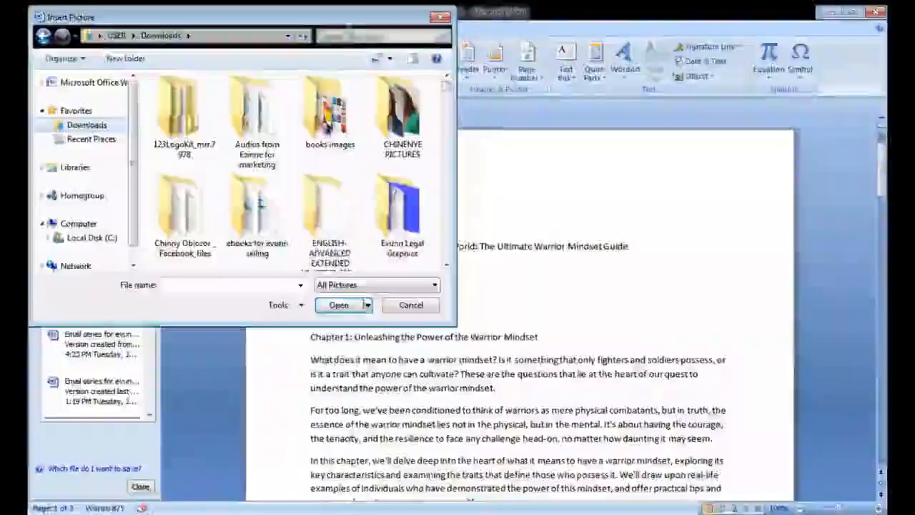
{"action": "left_click", "coordinate": [350, 33]}
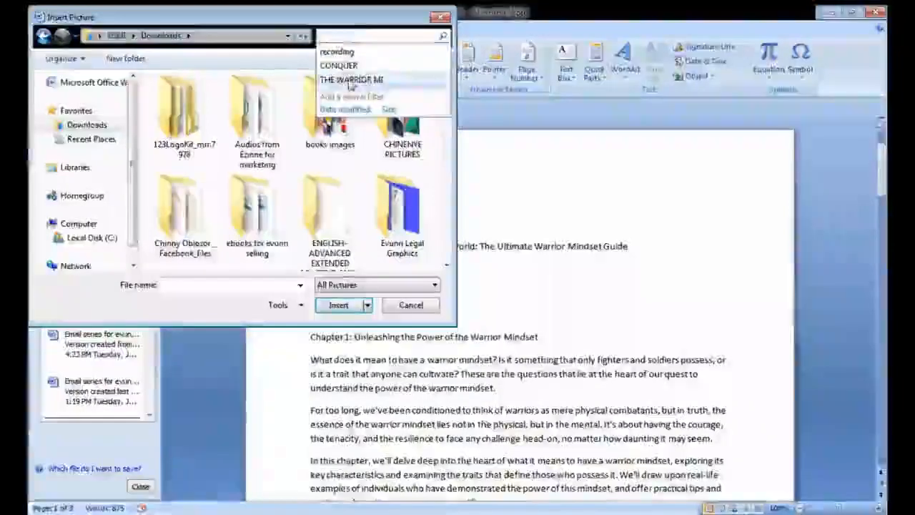
{"action": "left_click", "coordinate": [352, 78]}
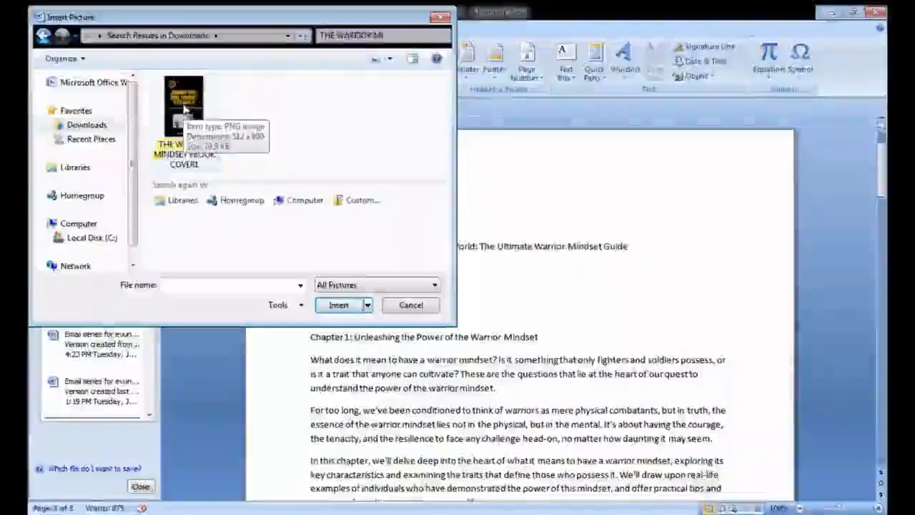
{"action": "double_click", "coordinate": [184, 107]}
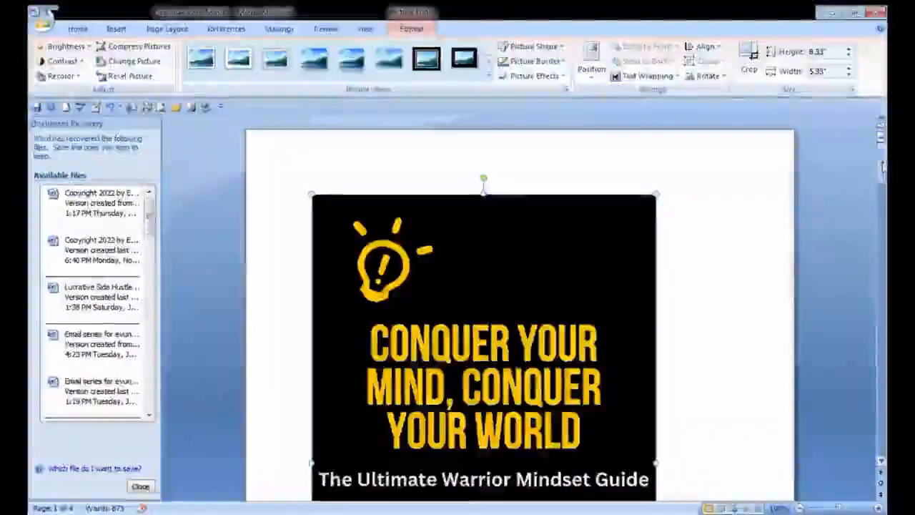
Center the cover picture horizontally on the page
{"action": "scroll", "coordinate": [885, 175], "scroll_direction": "down", "scroll_amount": 3}
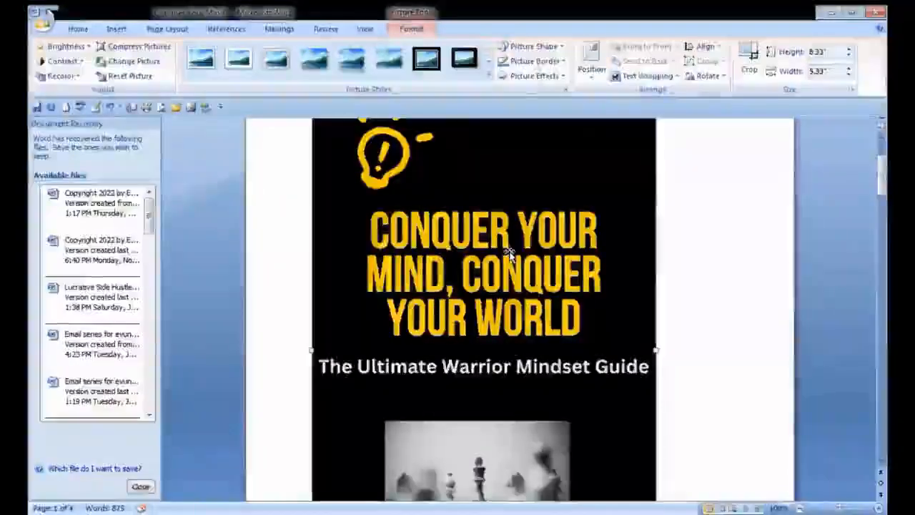
{"action": "left_click", "coordinate": [79, 29]}
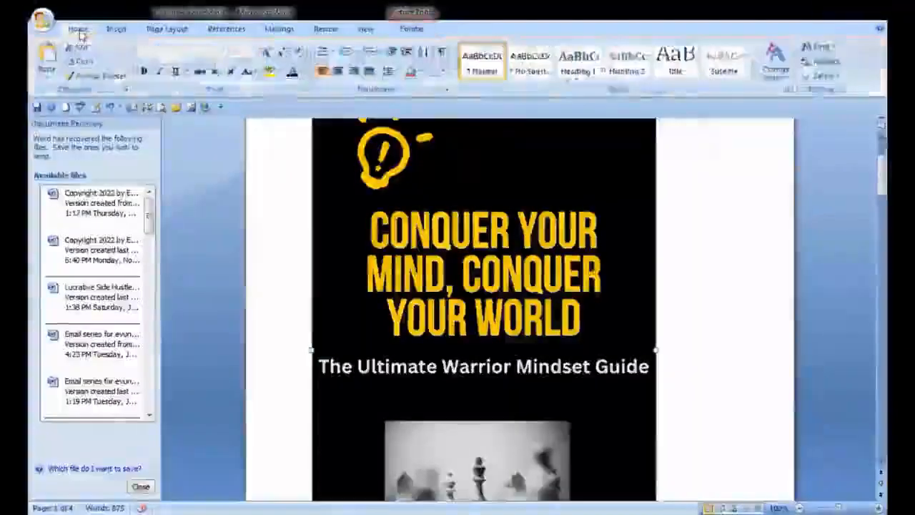
{"action": "double_click", "coordinate": [441, 176]}
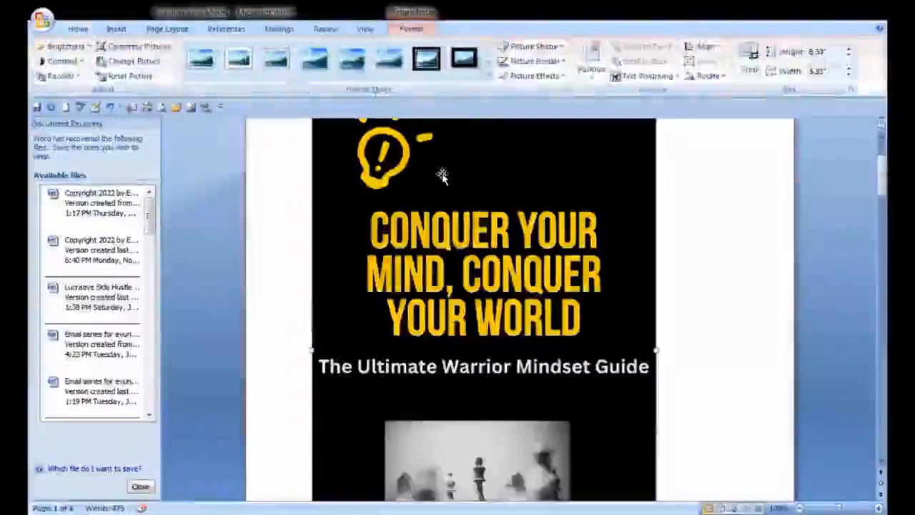
{"action": "left_click", "coordinate": [78, 28]}
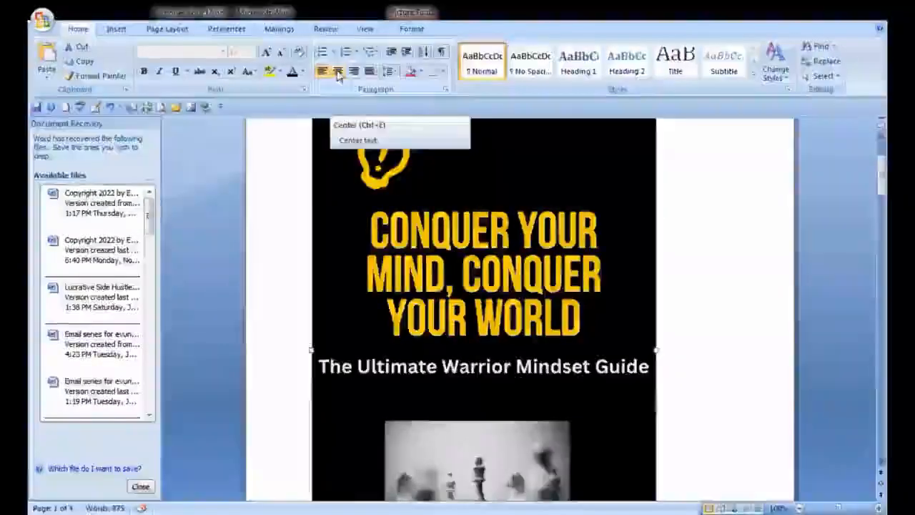
{"action": "left_click", "coordinate": [338, 72]}
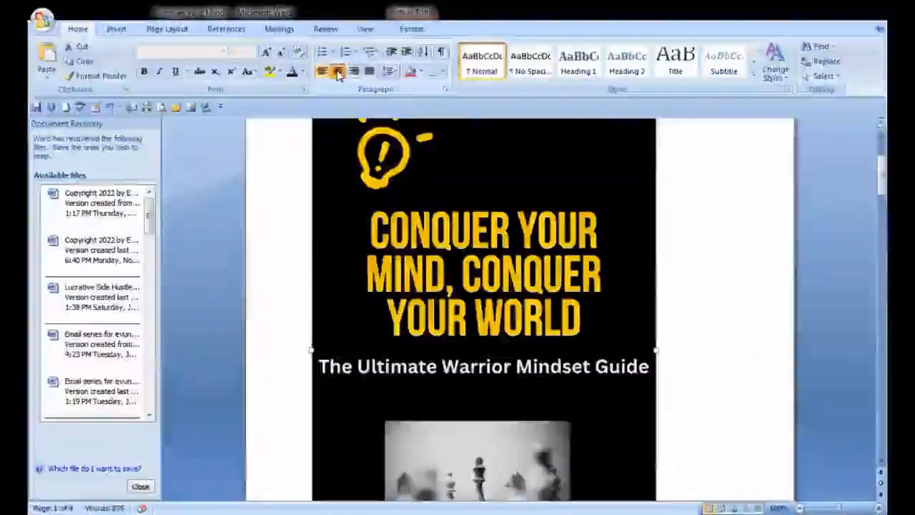
Shrink the cover picture proportionally to a height of 5.5 inches
{"action": "double_click", "coordinate": [390, 178]}
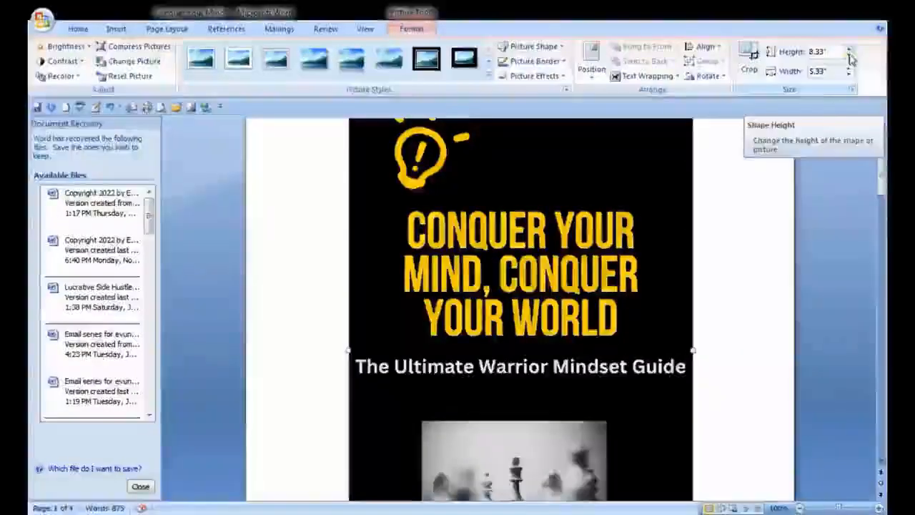
{"action": "left_click", "coordinate": [849, 57]}
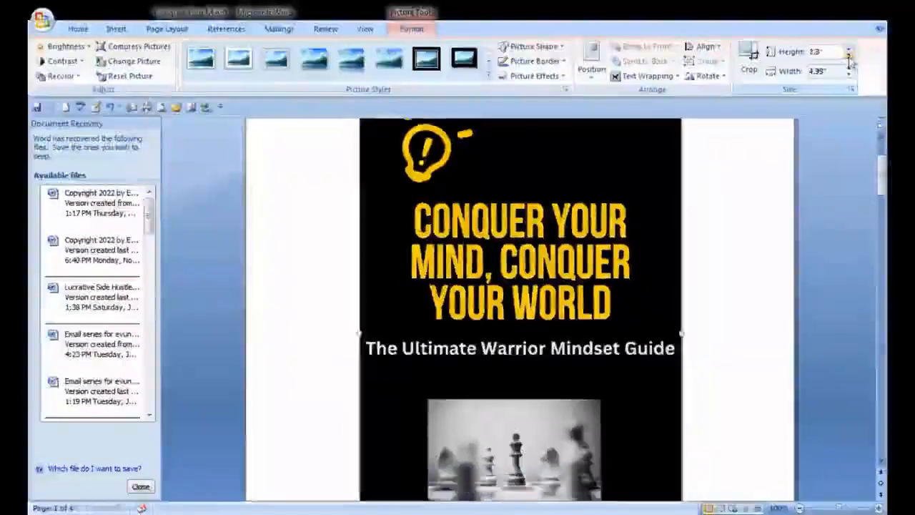
{"action": "left_click", "coordinate": [849, 56]}
{"action": "left_click", "coordinate": [849, 56]}
{"action": "left_click", "coordinate": [848, 57]}
{"action": "left_click", "coordinate": [849, 56]}
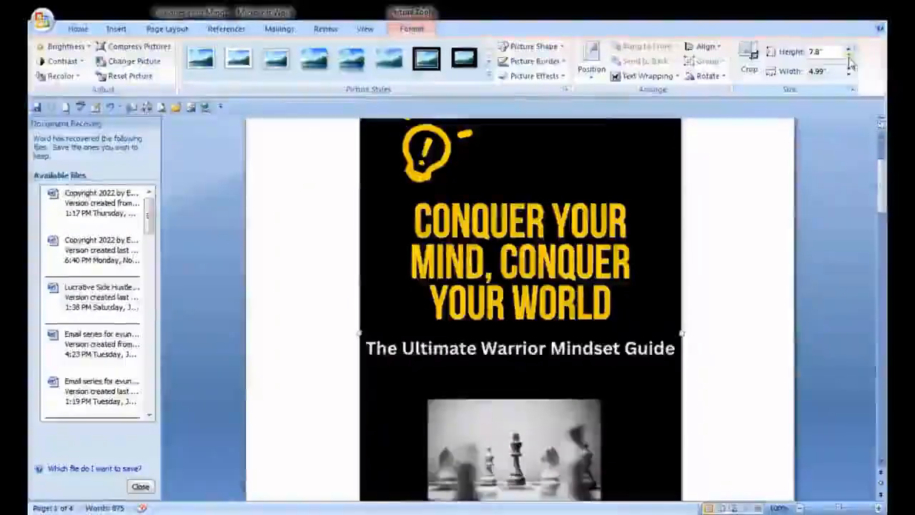
{"action": "left_click", "coordinate": [848, 56]}
{"action": "left_click", "coordinate": [849, 56]}
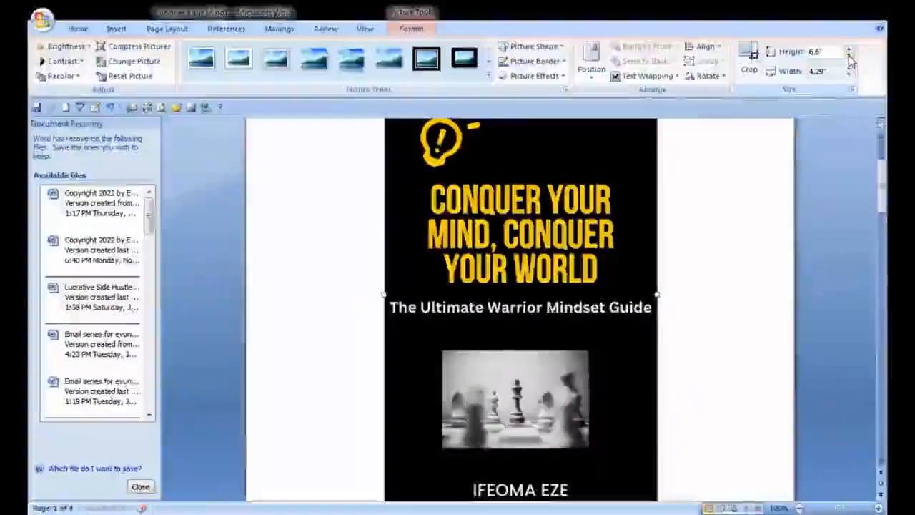
{"action": "left_click", "coordinate": [849, 56]}
{"action": "left_click", "coordinate": [849, 56]}
{"action": "left_click", "coordinate": [849, 56]}
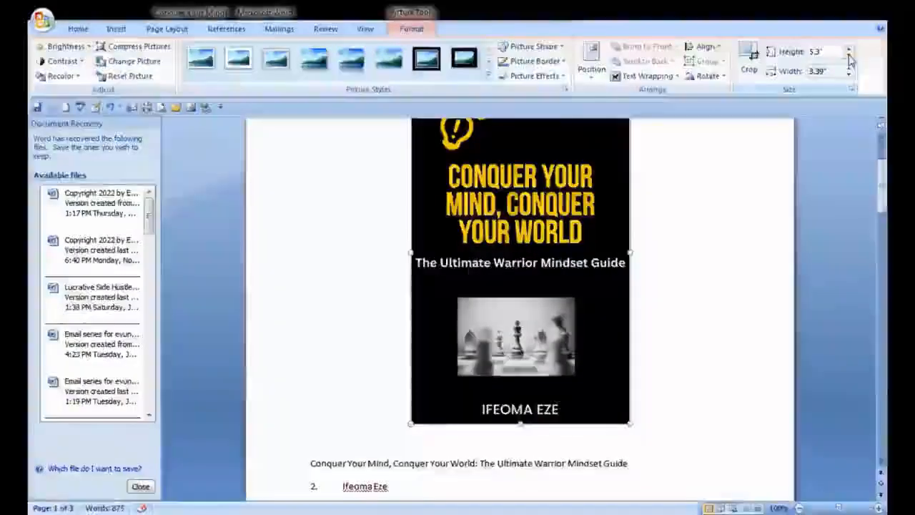
{"action": "left_click", "coordinate": [850, 52]}
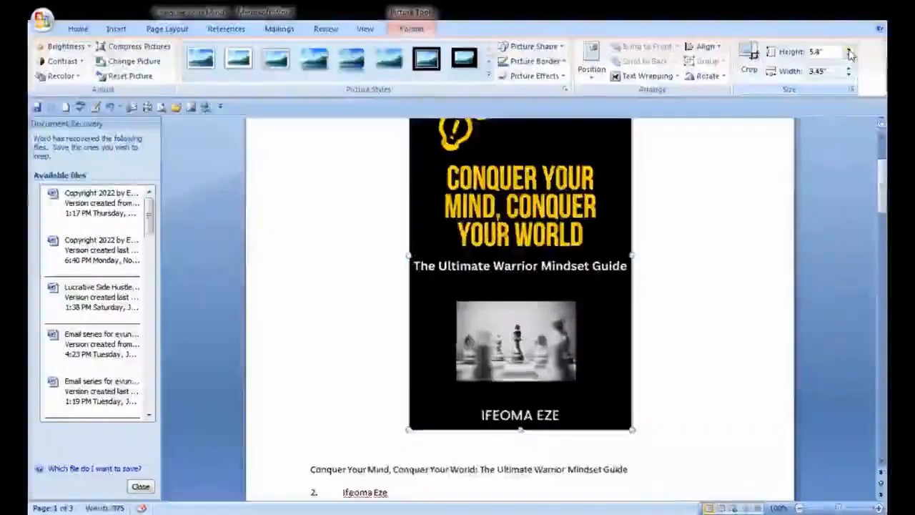
{"action": "left_click", "coordinate": [850, 52]}
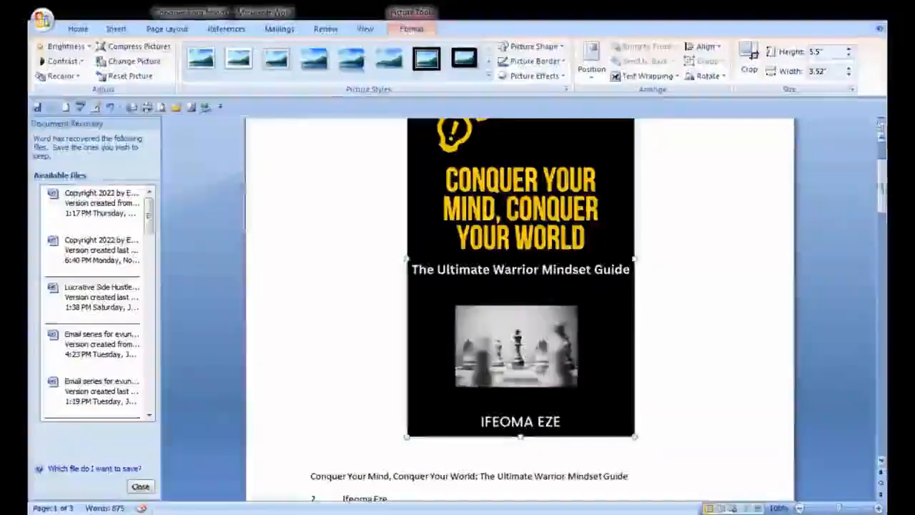
Insert a blank line between the cover picture and the book title text
{"action": "left_click_drag", "start_coordinate": [884, 188], "coordinate": [885, 208]}
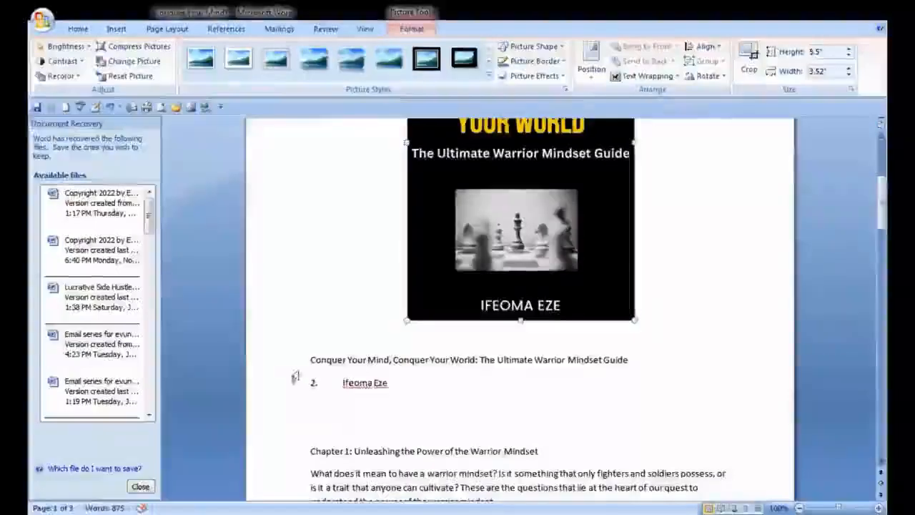
{"action": "left_click", "coordinate": [311, 361]}
{"action": "key", "text": "Return"}
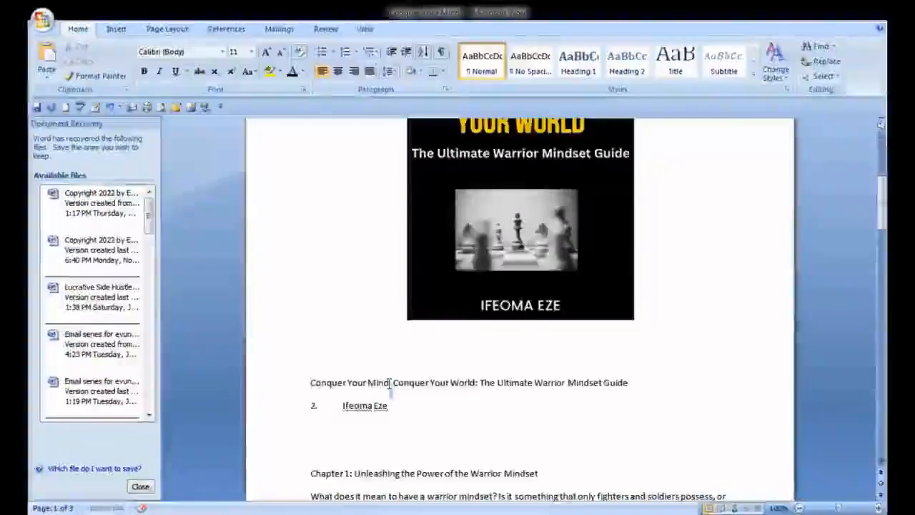
Break the title line after 'World:' so 'The Ultimate Warrior Mindset Guide' moves onto its own line
{"action": "triple_click", "coordinate": [389, 384]}
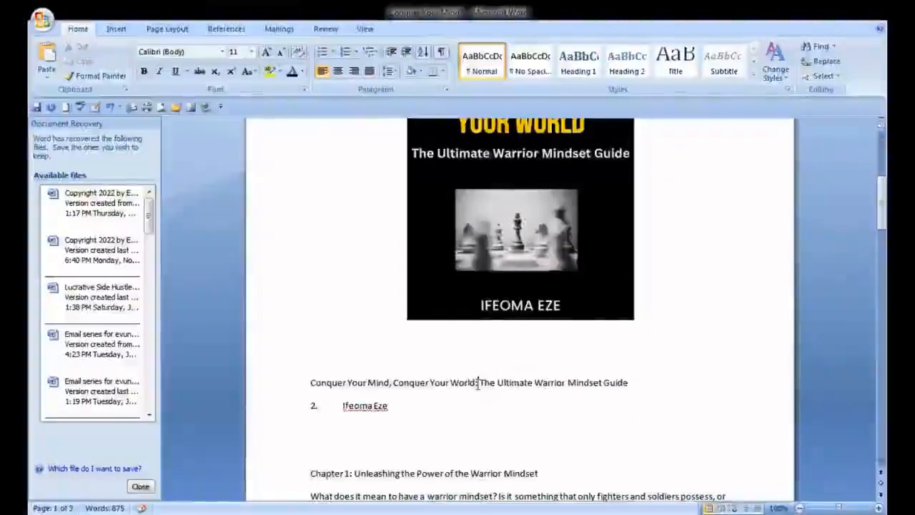
{"action": "left_click", "coordinate": [478, 382]}
{"action": "key", "text": "Return"}
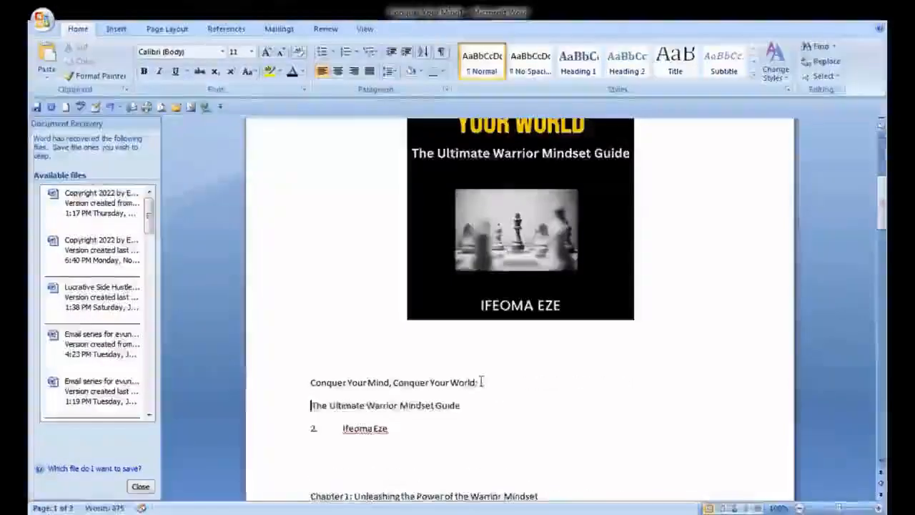
Apply the Title style to the 'Conquer Your Mind, Conquer Your World:' line
{"action": "triple_click", "coordinate": [431, 383]}
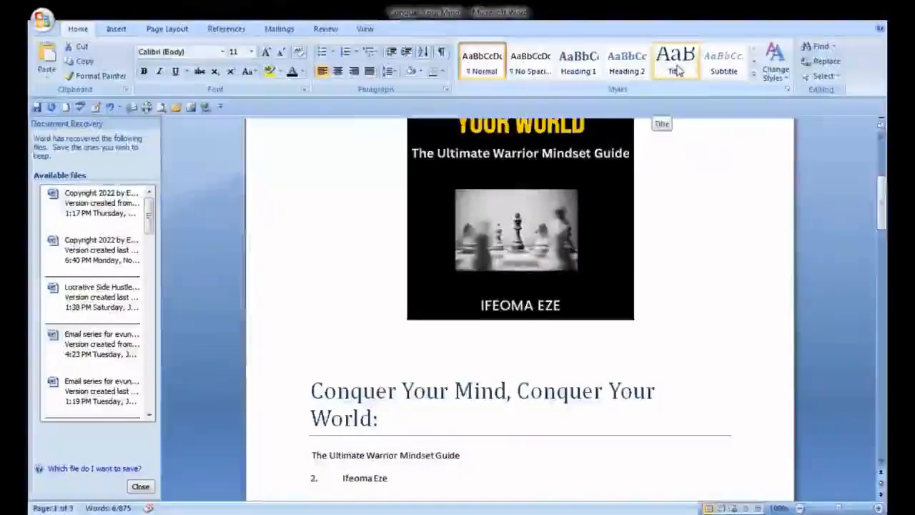
{"action": "left_click", "coordinate": [676, 69]}
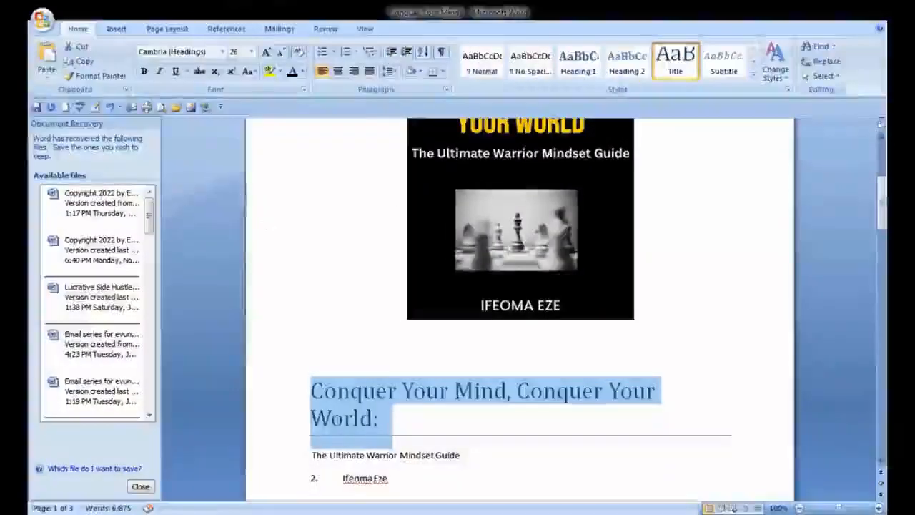
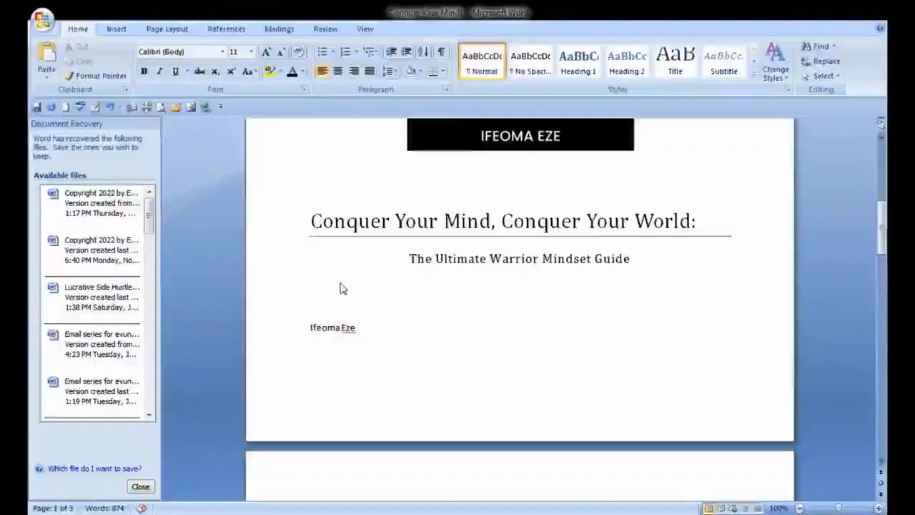
Rewrite the author line below the subtitle as 'BY' followed by the author's name in capital letters
{"action": "type", "text": "BY"}
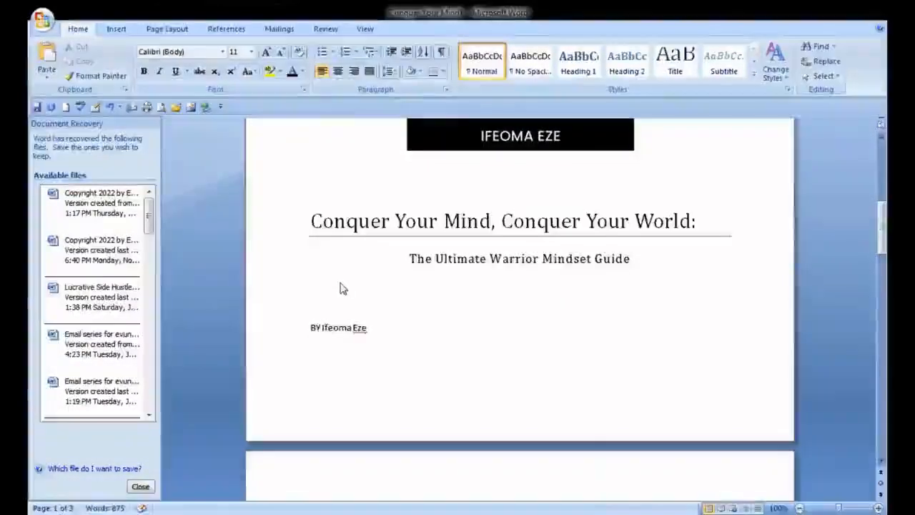
{"action": "left_click", "coordinate": [421, 327]}
{"action": "key", "text": "BackSpace"}
{"action": "key", "text": "BackSpace"}
{"action": "key", "text": "BackSpace"}
{"action": "key", "text": "BackSpace"}
{"action": "key", "text": "BackSpace"}
{"action": "key", "text": "BackSpace"}
{"action": "key", "text": "BackSpace"}
{"action": "key", "text": "BackSpace"}
{"action": "key", "text": "BackSpace"}
{"action": "key", "text": "BackSpace"}
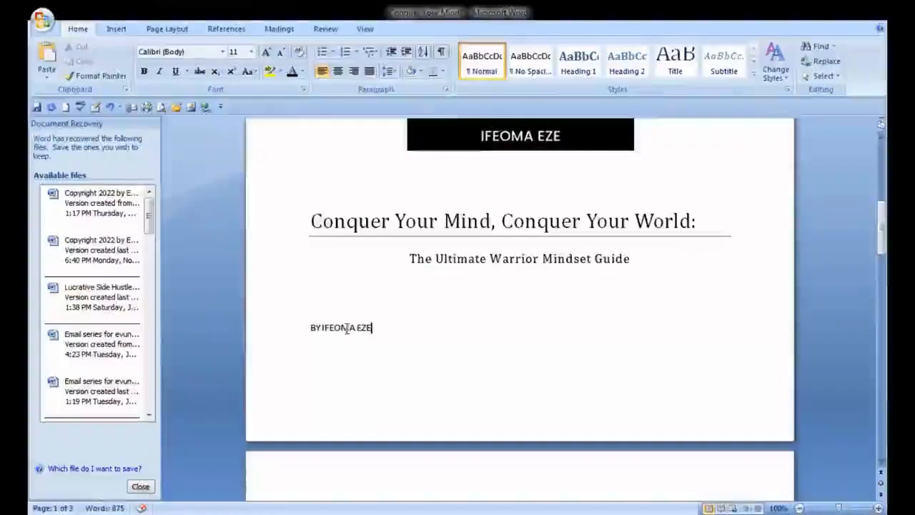
Center the author line on the cover page
{"action": "double_click", "coordinate": [346, 328]}
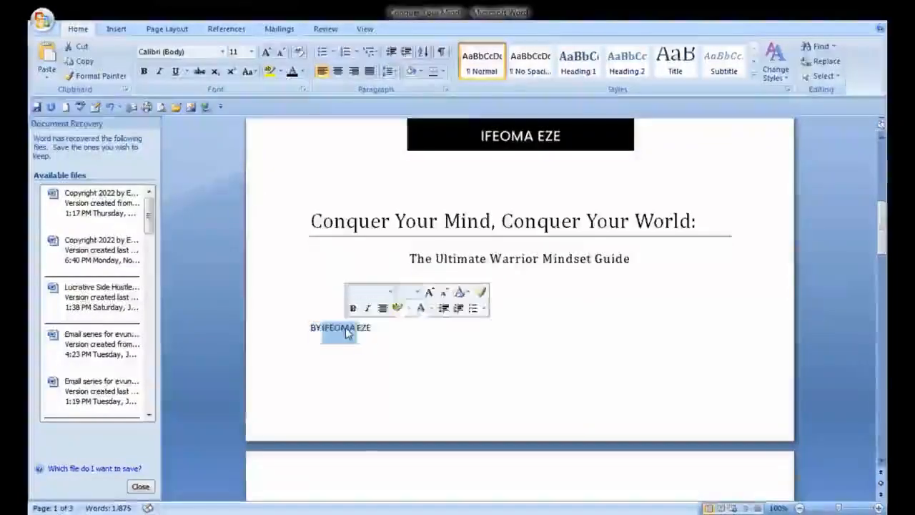
{"action": "triple_click", "coordinate": [347, 333]}
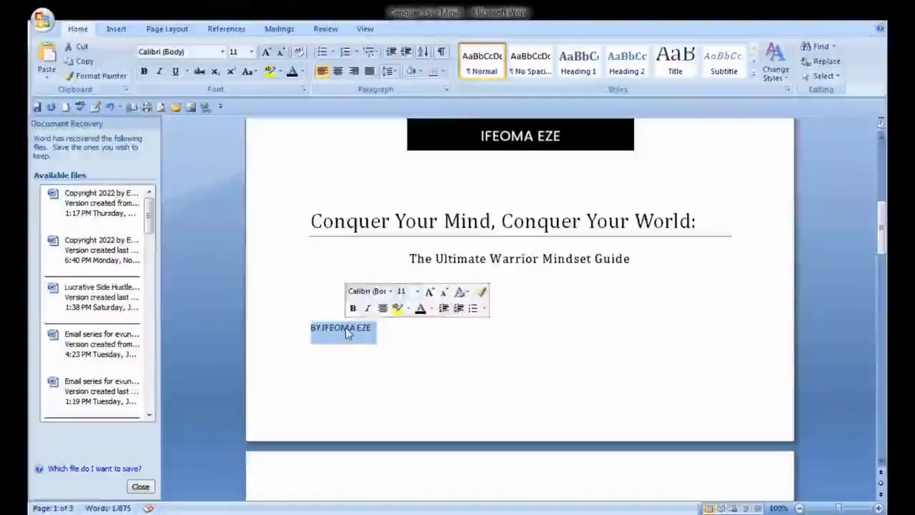
{"action": "left_click", "coordinate": [338, 72]}
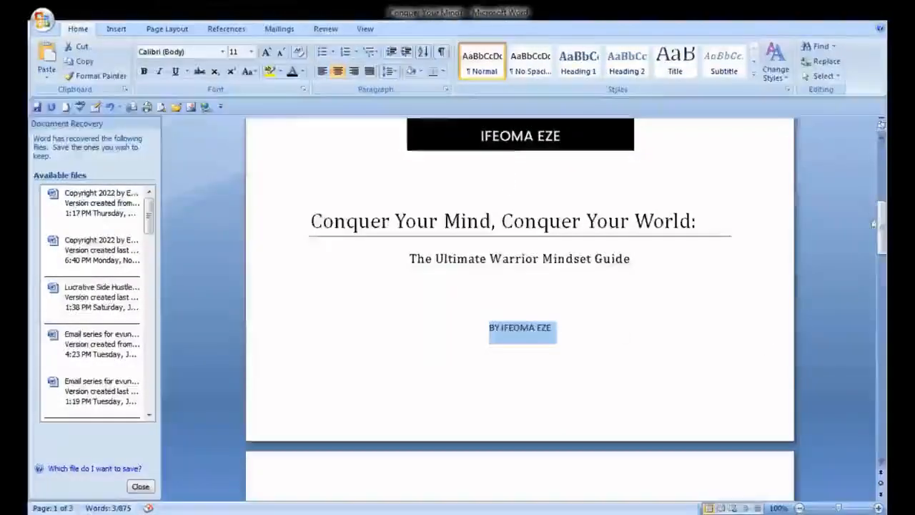
Insert two blank lines above the Chapter 1 heading and type the heading PREFACE there
{"action": "left_click_drag", "start_coordinate": [882, 227], "coordinate": [884, 208]}
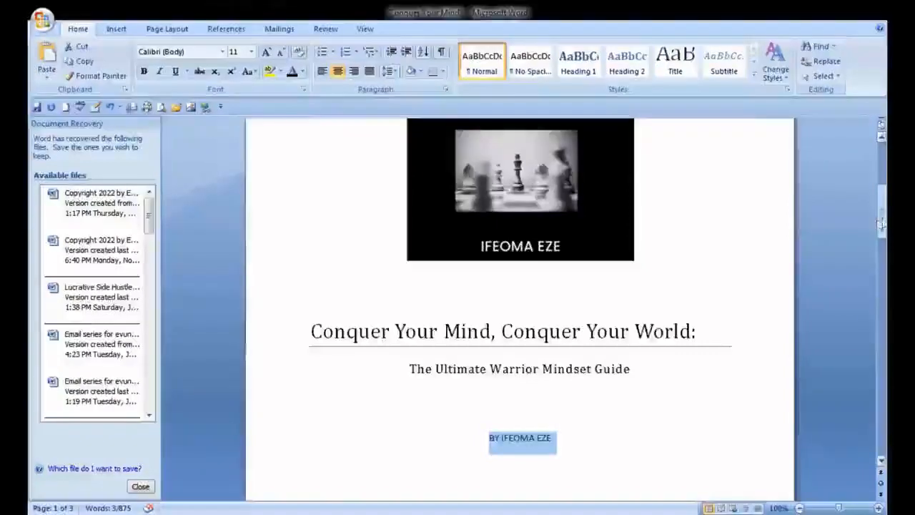
{"action": "left_click_drag", "start_coordinate": [884, 223], "coordinate": [884, 262]}
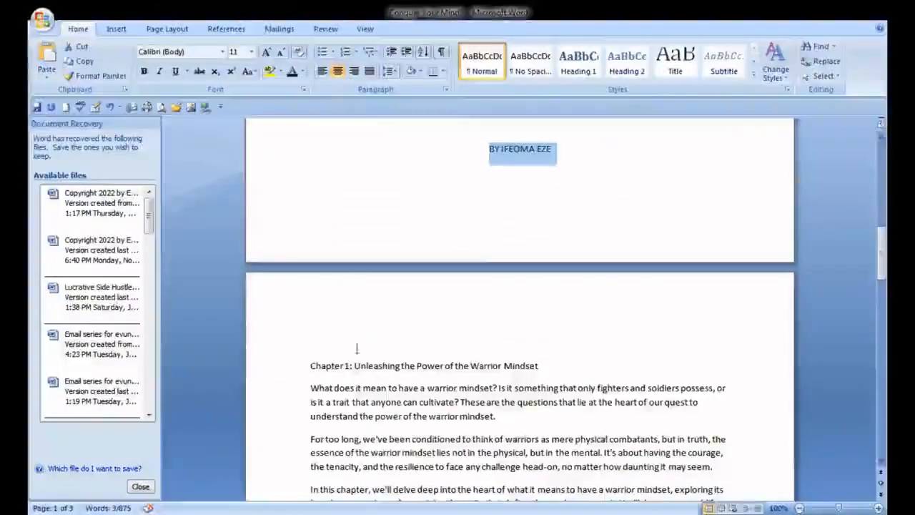
{"action": "left_click", "coordinate": [310, 365]}
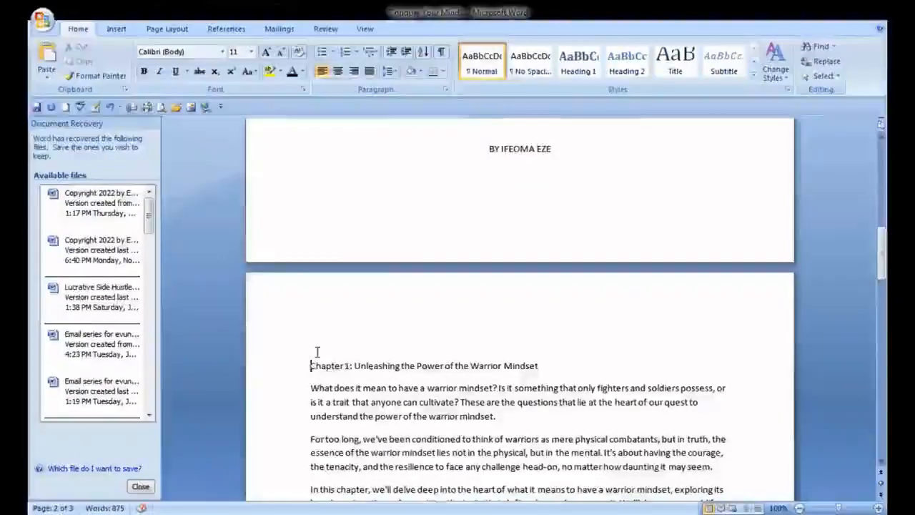
{"action": "key", "text": "Return"}
{"action": "key", "text": "Return"}
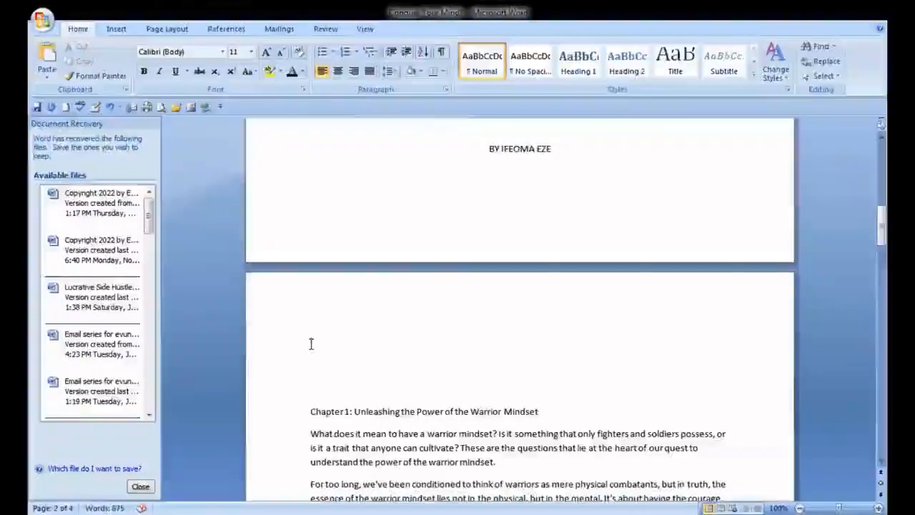
{"action": "type", "text": "d"}
{"action": "type", "text": "PREFACE"}
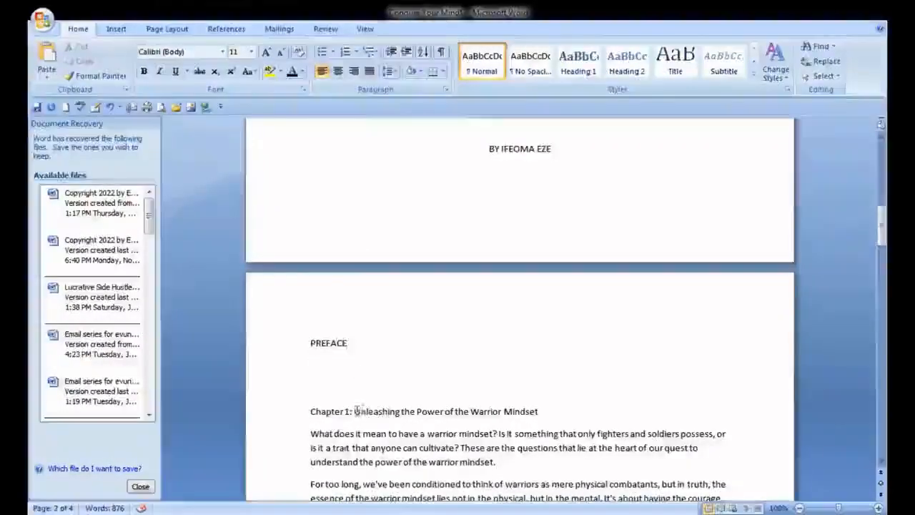
Copy the opening paragraph of Chapter 1 and paste it under the PREFACE heading
{"action": "left_click_drag", "start_coordinate": [310, 433], "coordinate": [504, 464]}
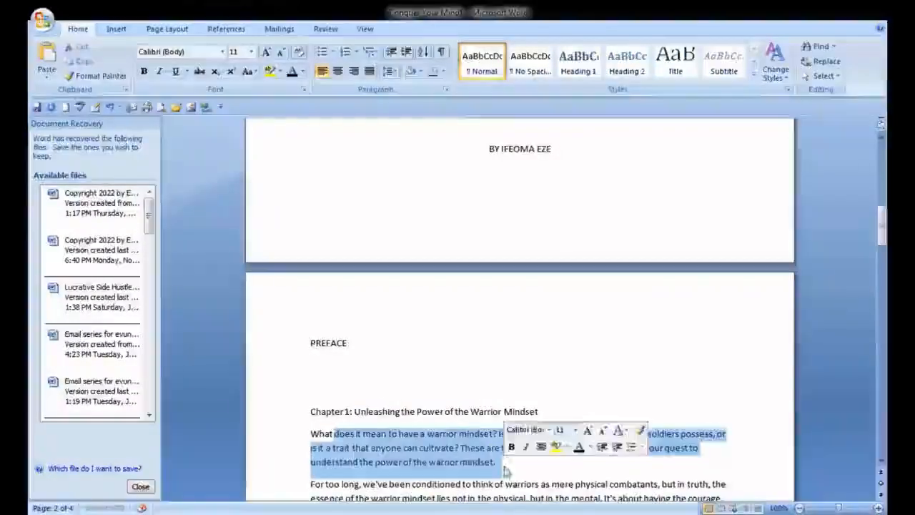
{"action": "right_click", "coordinate": [425, 458]}
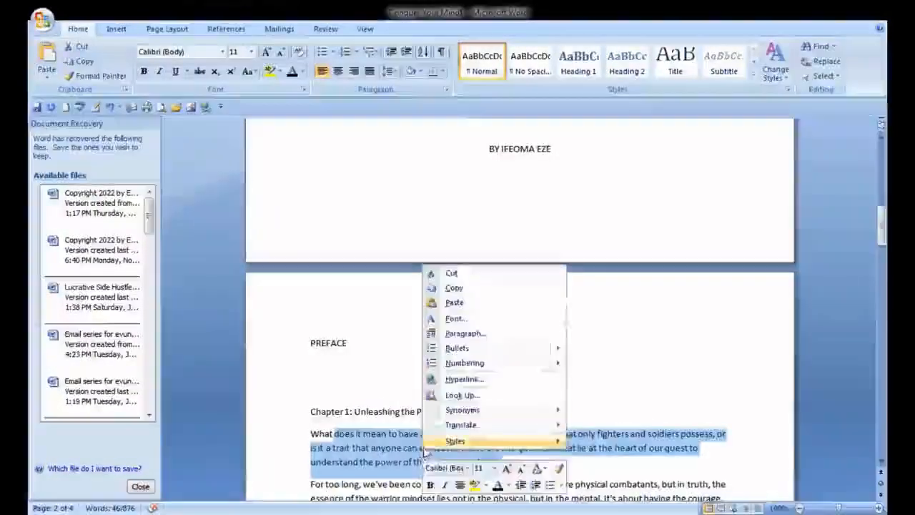
{"action": "left_click", "coordinate": [453, 290]}
{"action": "left_click", "coordinate": [313, 366]}
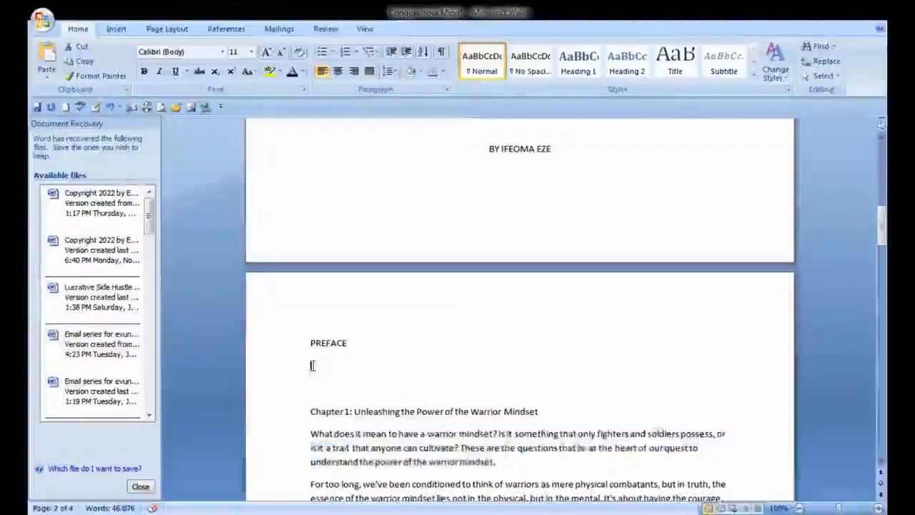
{"action": "right_click", "coordinate": [311, 366]}
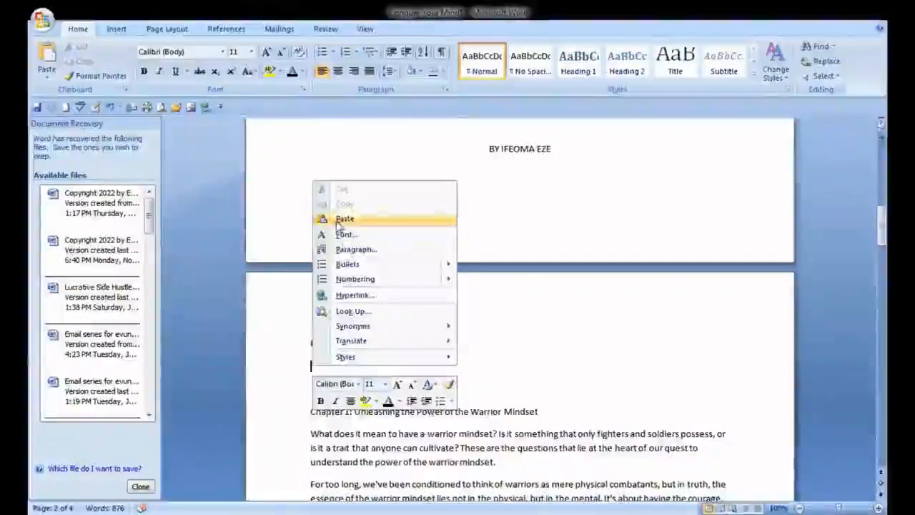
{"action": "left_click", "coordinate": [340, 220]}
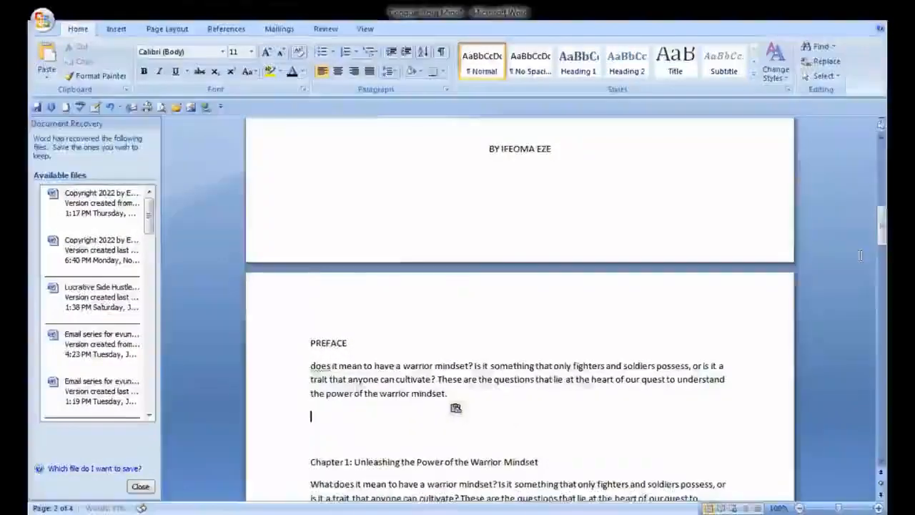
Add a COPYRIGHTS heading below the preface paragraph and paste the copied paragraph beneath it
{"action": "scroll", "coordinate": [883, 240], "scroll_direction": "down", "scroll_amount": 2}
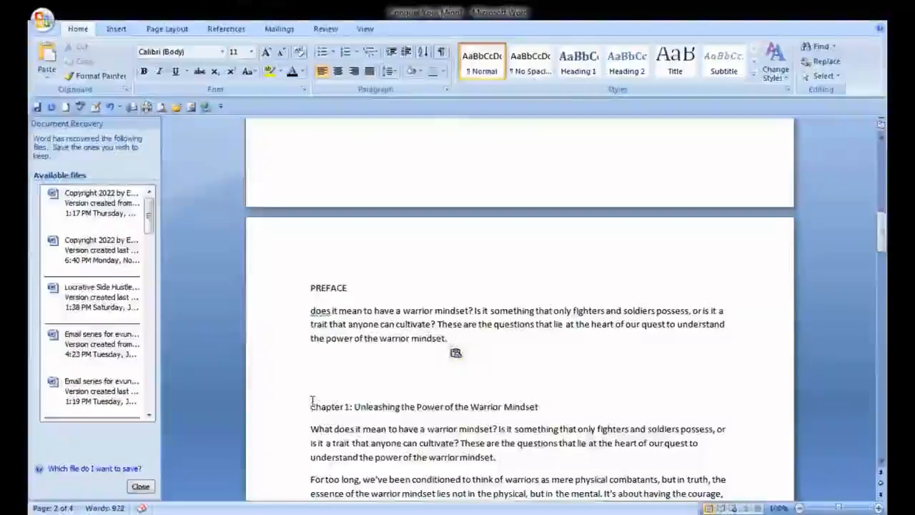
{"action": "key", "text": "Return"}
{"action": "key", "text": "Return"}
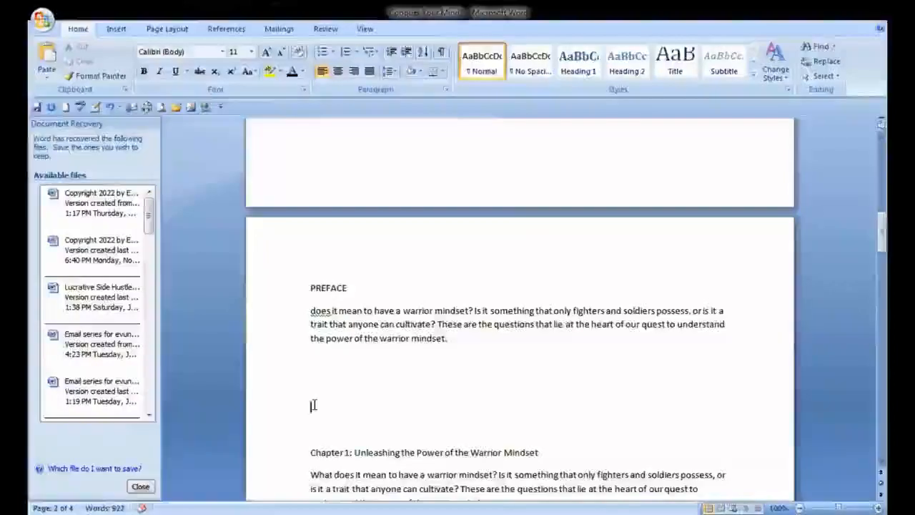
{"action": "left_click", "coordinate": [315, 405]}
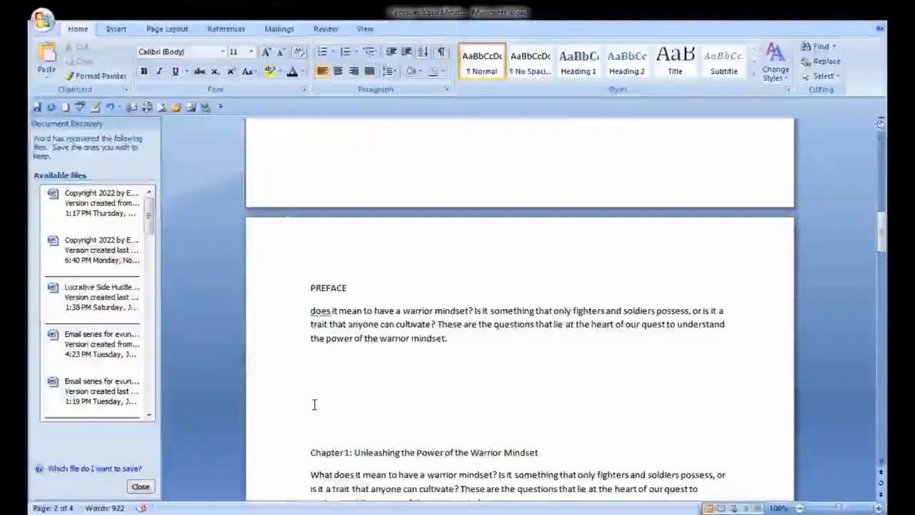
{"action": "type", "text": "d"}
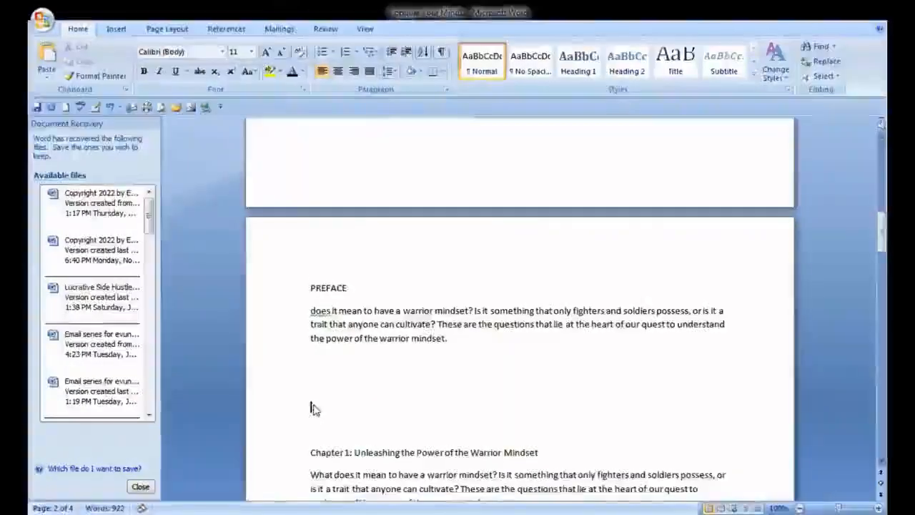
{"action": "type", "text": "OPYRIGHTS"}
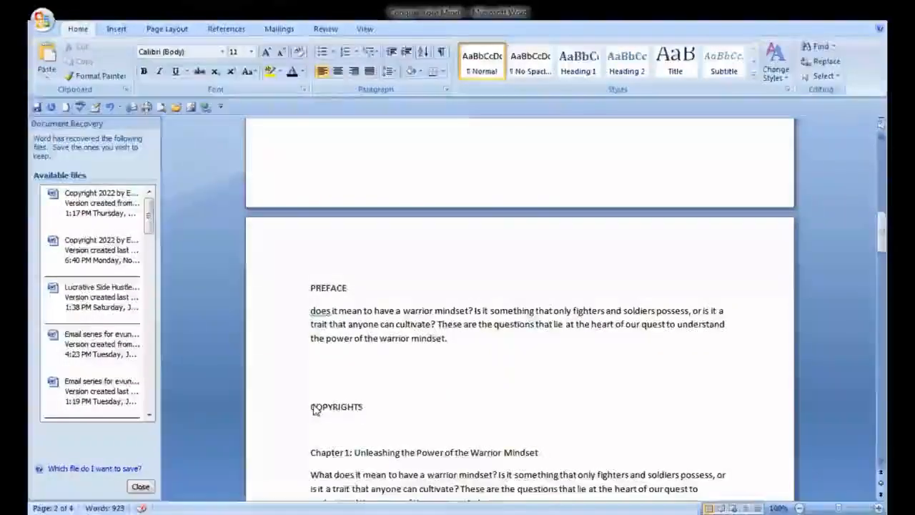
{"action": "key", "text": "Return"}
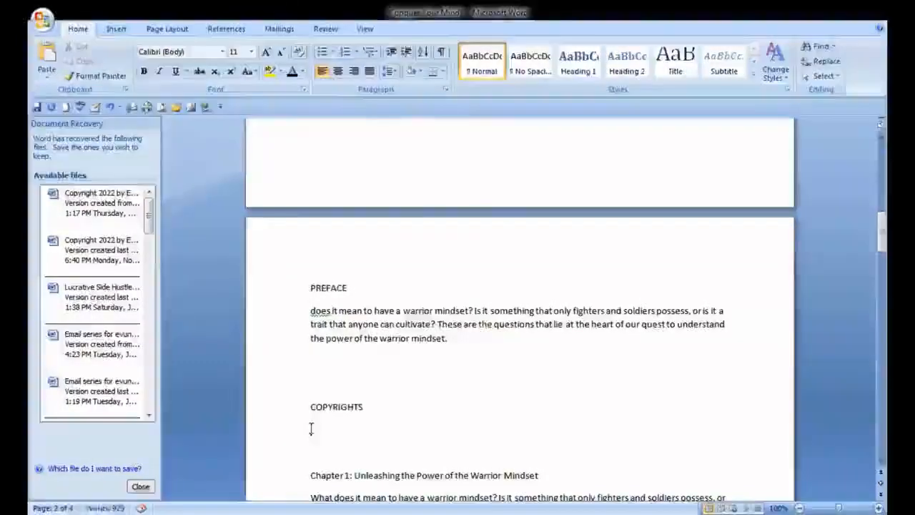
{"action": "left_click", "coordinate": [362, 282]}
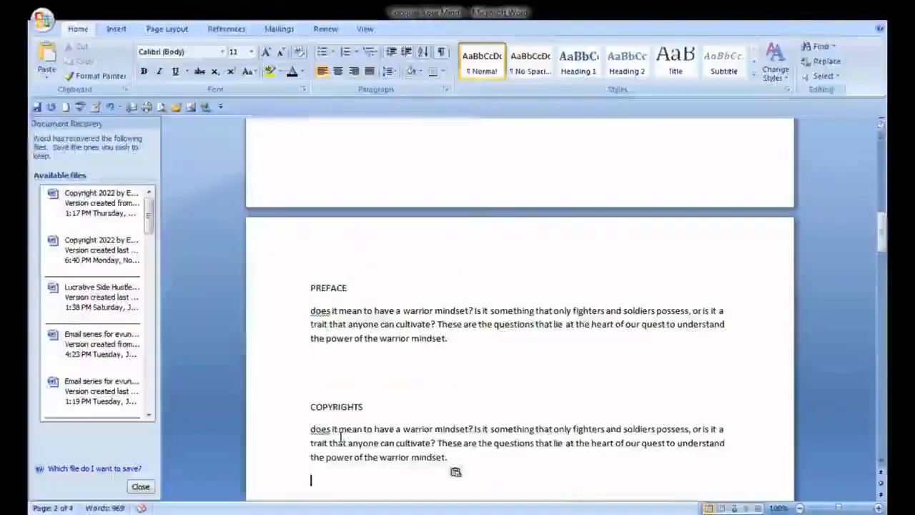
Apply the Heading 1 style to PREFACE and add a blank line below it
{"action": "double_click", "coordinate": [325, 287]}
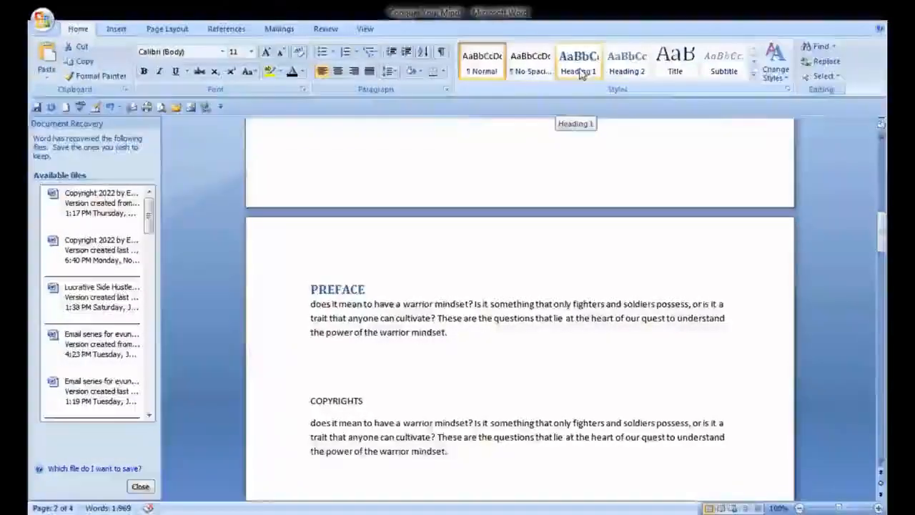
{"action": "left_click", "coordinate": [579, 72]}
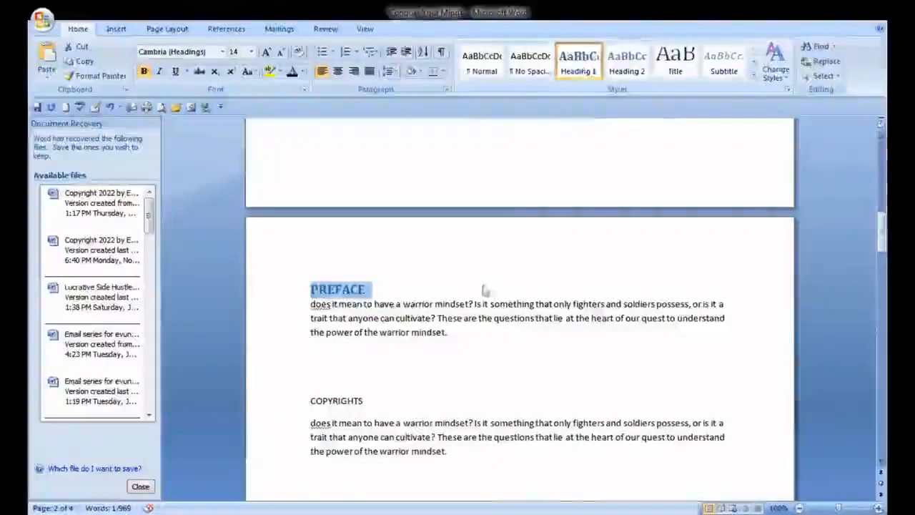
{"action": "left_click", "coordinate": [402, 288]}
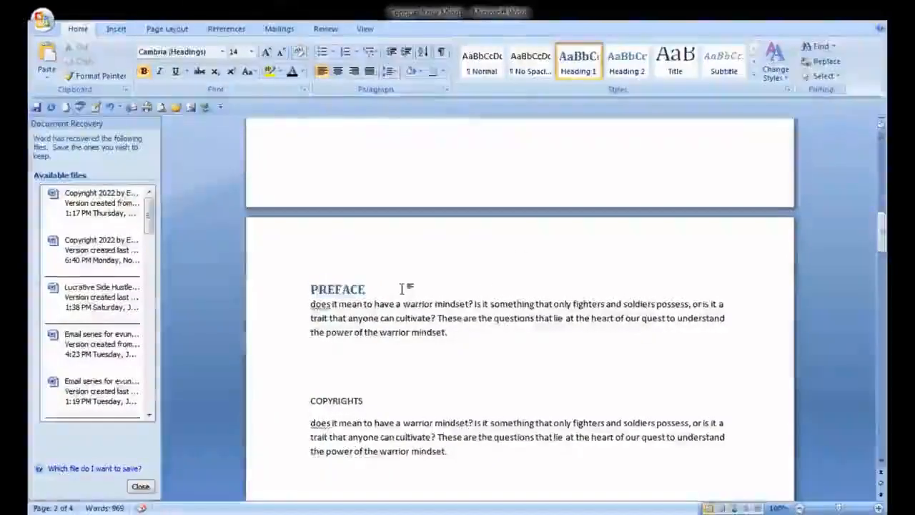
{"action": "key", "text": "Return"}
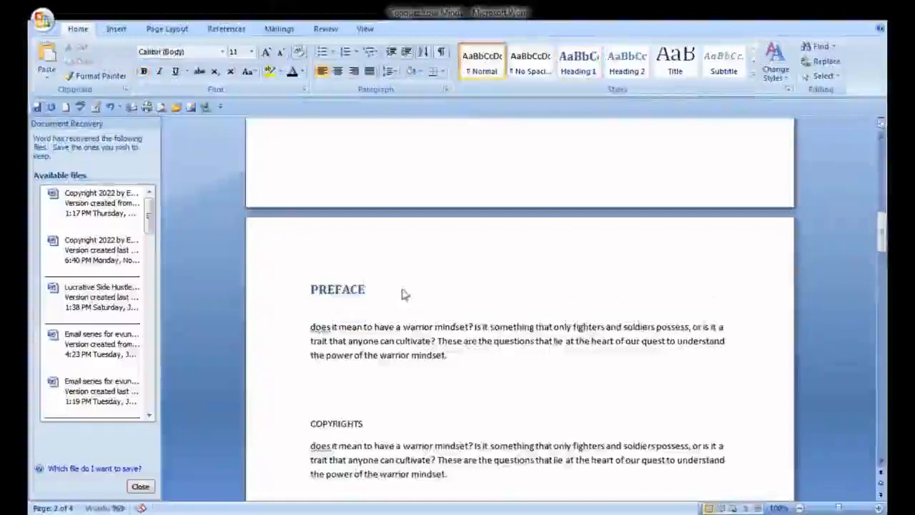
Capitalize the first word of the preface paragraph so it reads 'Does'
{"action": "right_click", "coordinate": [319, 327]}
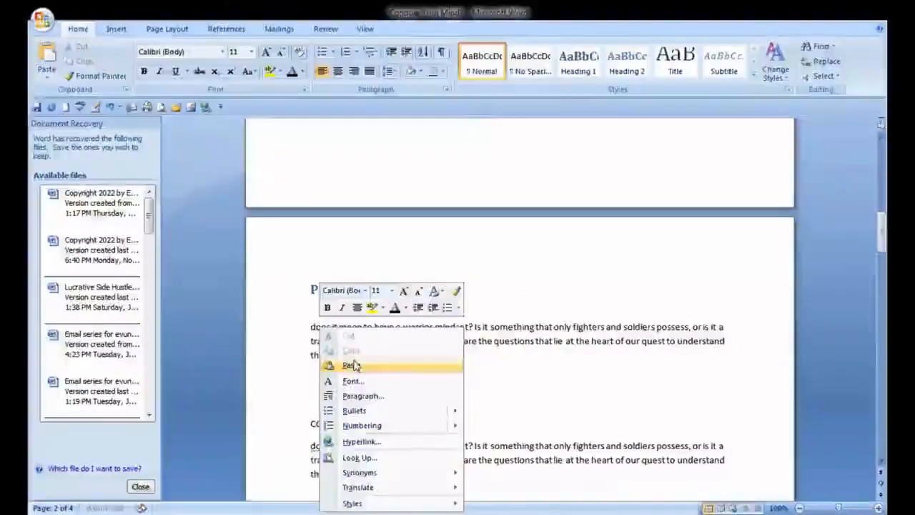
{"action": "left_click", "coordinate": [316, 327]}
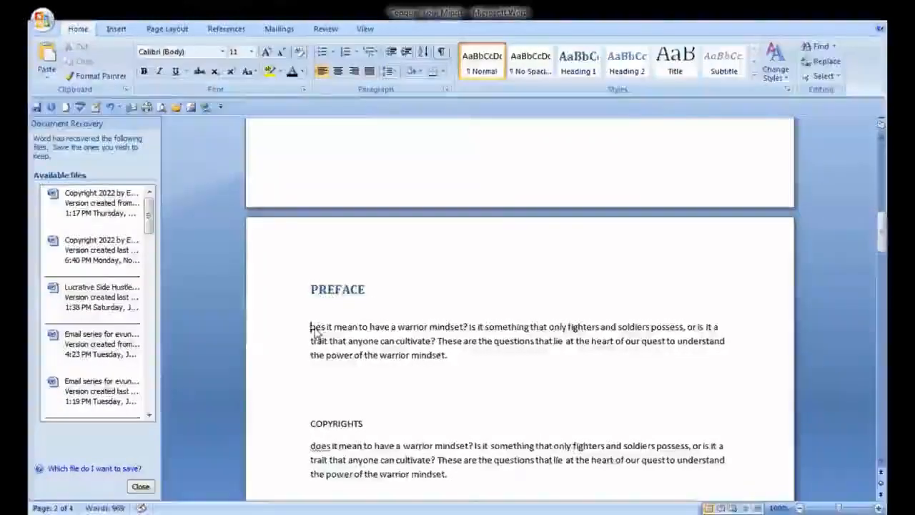
{"action": "type", "text": "D"}
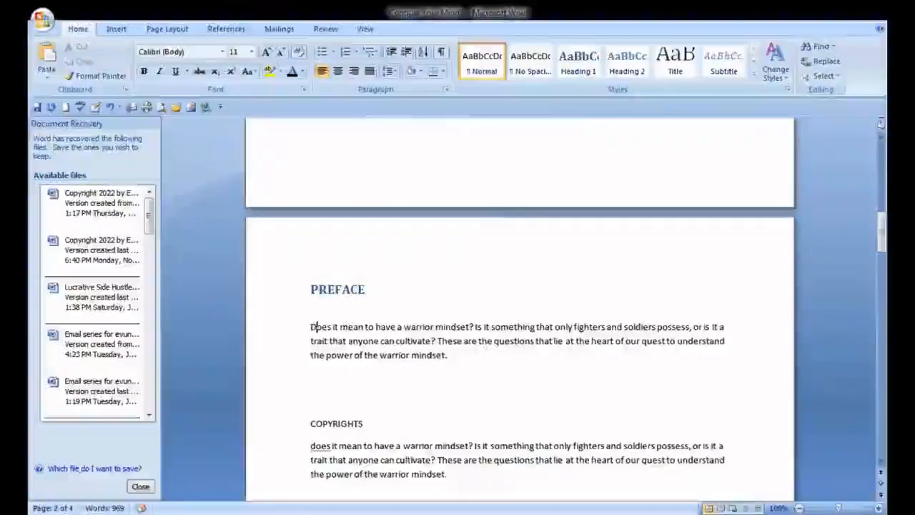
Make the COPYRIGHTS heading bold with a font size of 12
{"action": "scroll", "coordinate": [687, 357], "scroll_direction": "down", "scroll_amount": 4}
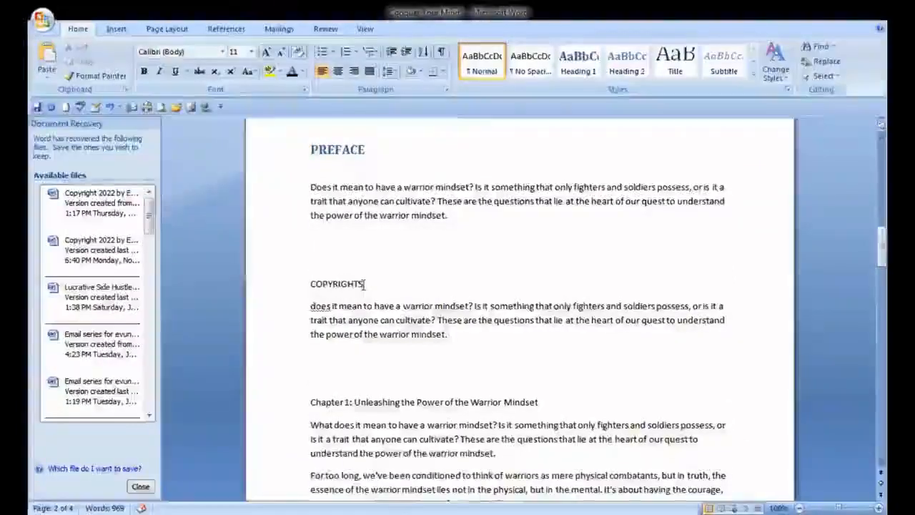
{"action": "left_click_drag", "start_coordinate": [362, 284], "coordinate": [312, 285]}
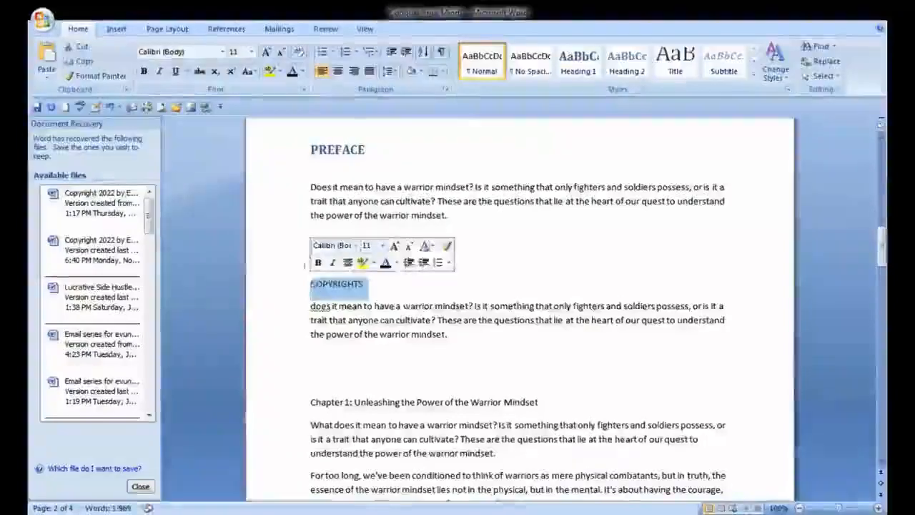
{"action": "left_click", "coordinate": [319, 263]}
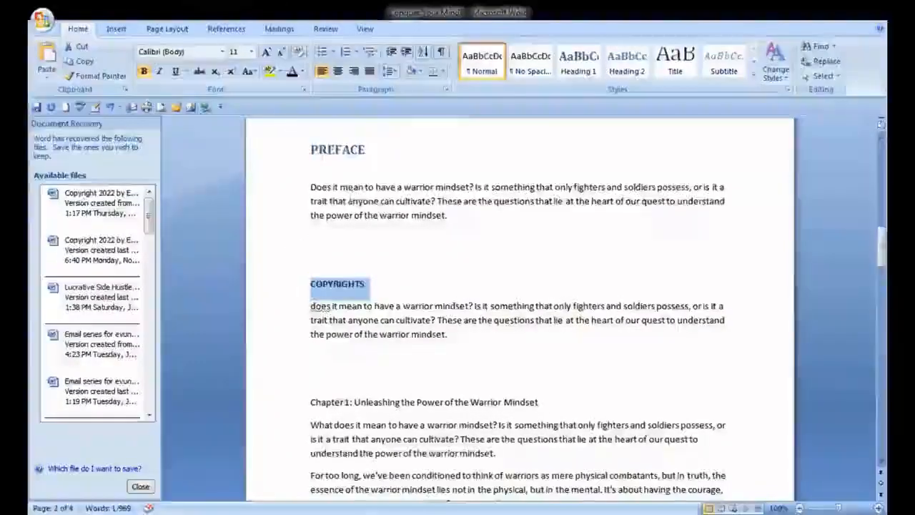
{"action": "left_click", "coordinate": [251, 52]}
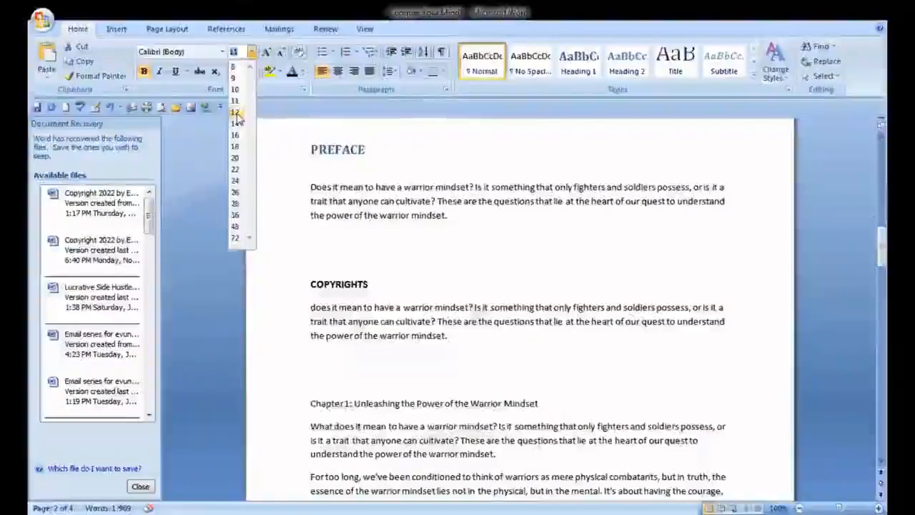
{"action": "left_click", "coordinate": [235, 113]}
{"action": "left_click", "coordinate": [433, 286]}
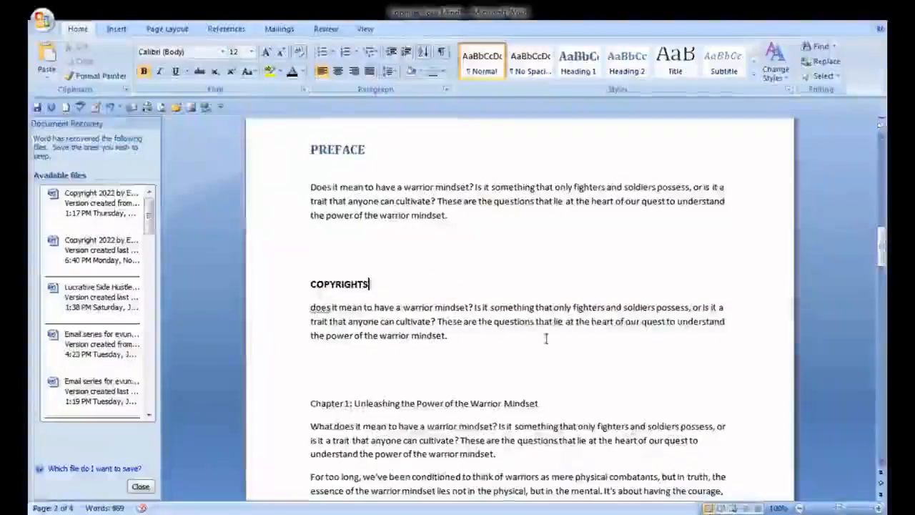
{"action": "left_click", "coordinate": [881, 459]}
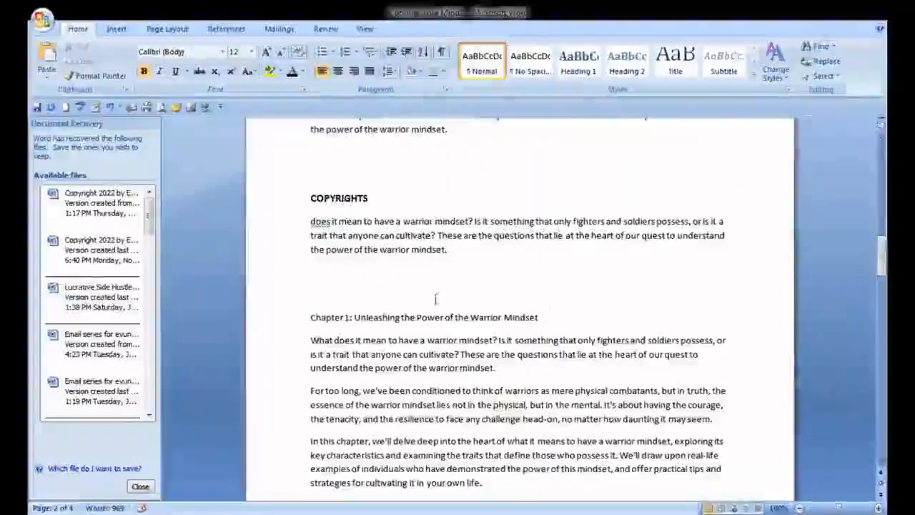
Adjust the blank lines between the copyrights paragraph and the Chapter 1 heading
{"action": "left_click", "coordinate": [321, 284]}
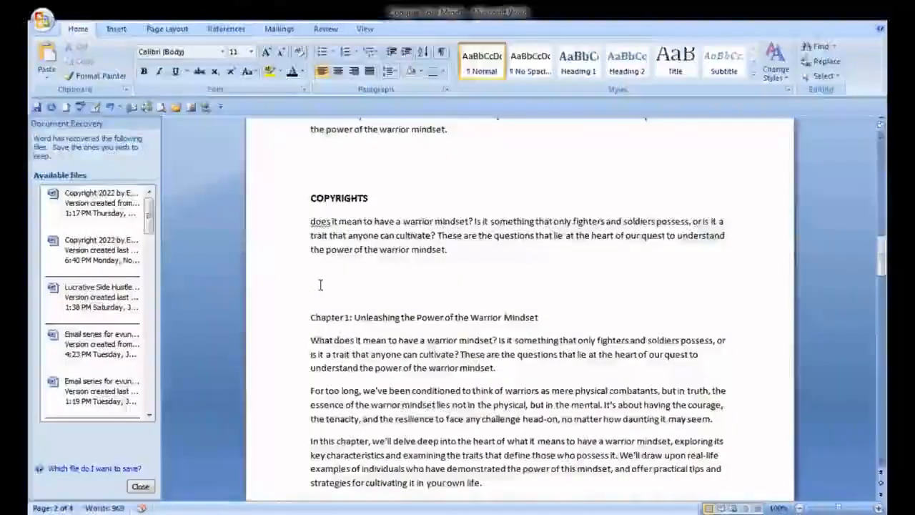
{"action": "key", "text": "BackSpace"}
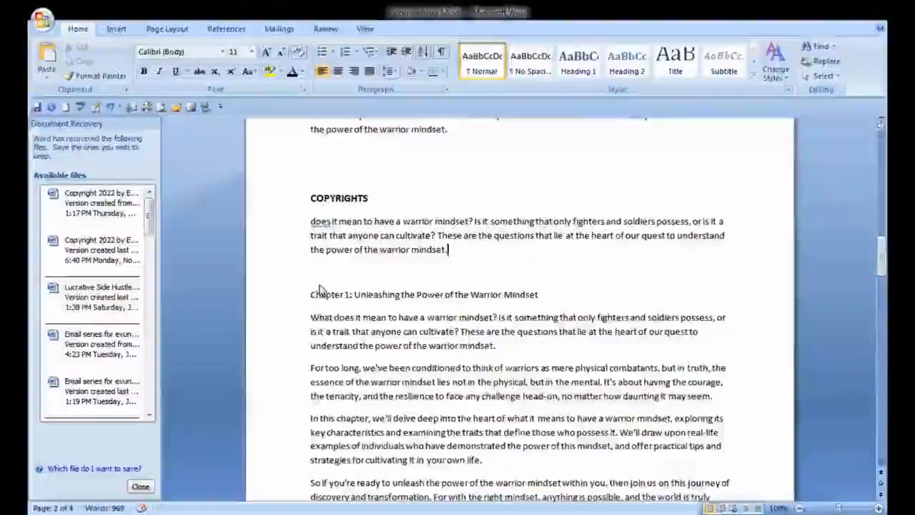
{"action": "key", "text": "Return"}
{"action": "key", "text": "Return"}
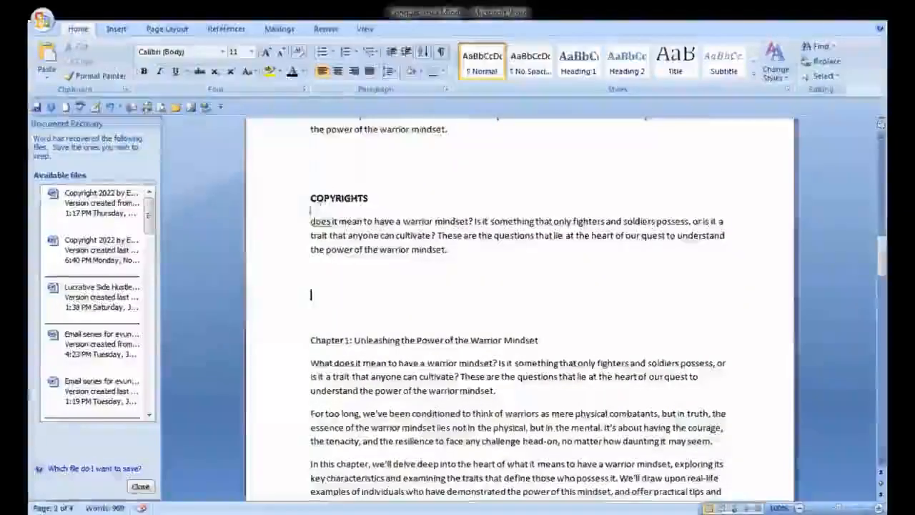
Insert blank lines above the COPYRIGHTS heading to push it onto the next page
{"action": "left_click", "coordinate": [309, 198]}
{"action": "key", "text": "Return"}
{"action": "key", "text": "Return"}
{"action": "key", "text": "Return"}
{"action": "key", "text": "Return"}
{"action": "key", "text": "Return"}
{"action": "key", "text": "Return"}
{"action": "key", "text": "Return"}
{"action": "key", "text": "Return"}
{"action": "key", "text": "Return"}
{"action": "key", "text": "Return"}
{"action": "key", "text": "Return"}
{"action": "key", "text": "Return"}
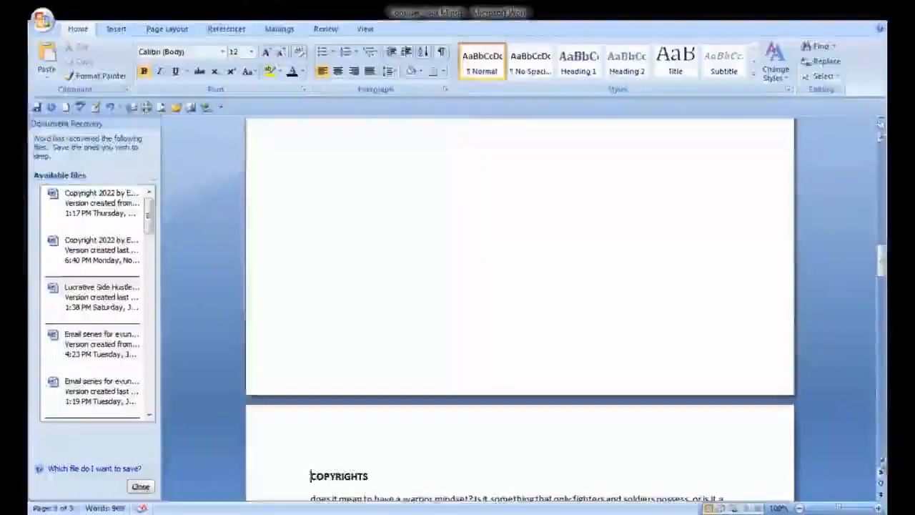
{"action": "scroll", "coordinate": [881, 465], "scroll_direction": "down", "scroll_amount": 5}
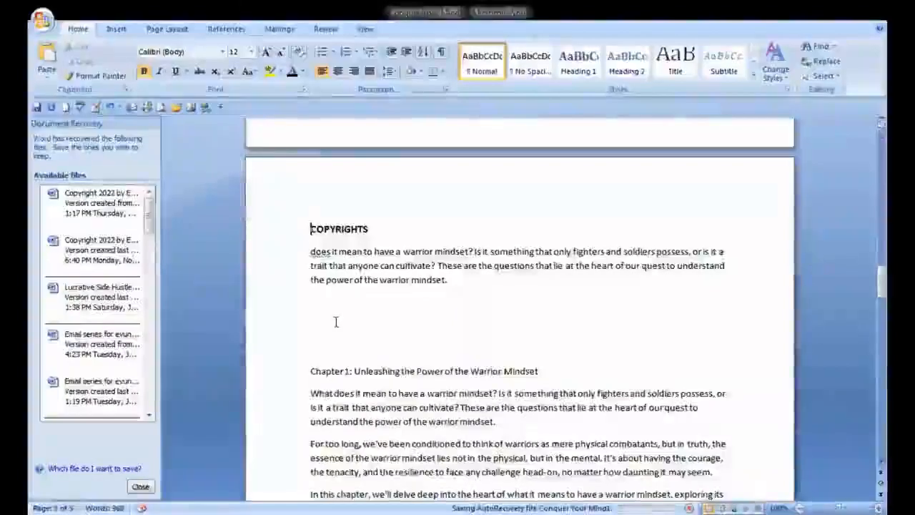
Type the heading DEDICATION below the copyrights paragraph
{"action": "left_click", "coordinate": [427, 322]}
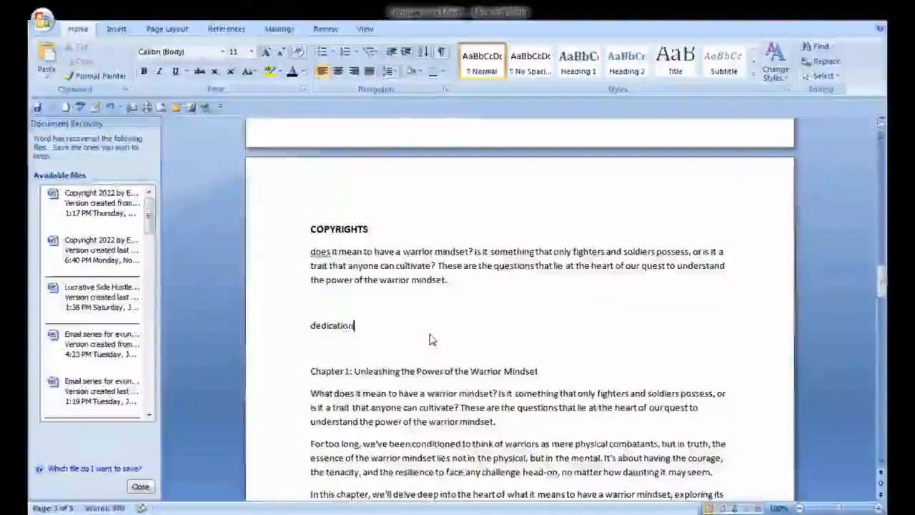
{"action": "type", "text": "dedc"}
{"action": "key", "text": "BackSpace"}
{"action": "key", "text": "BackSpace"}
{"action": "key", "text": "BackSpace"}
{"action": "key", "text": "BackSpace"}
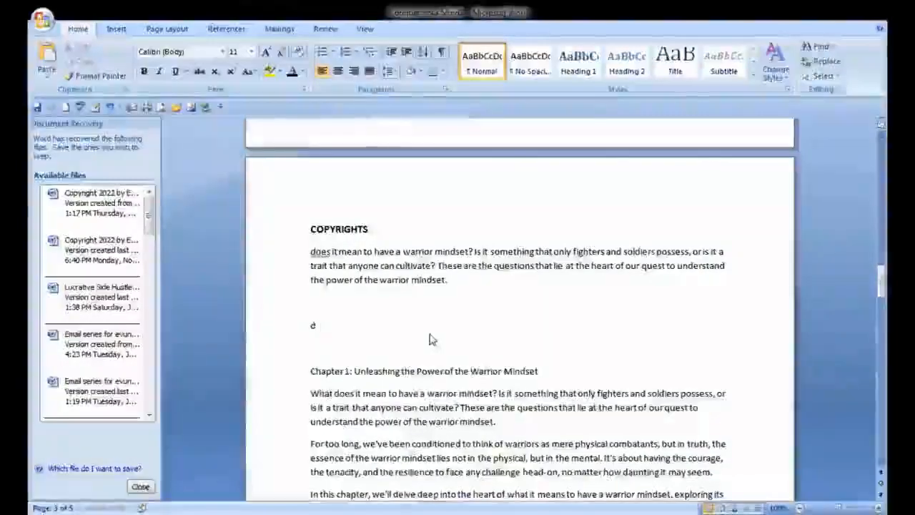
{"action": "type", "text": "DEDICATION"}
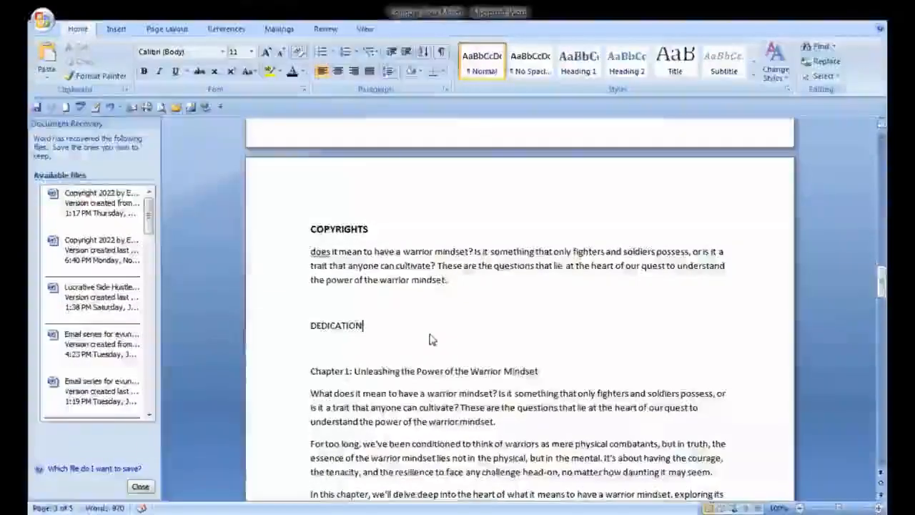
Paste the copied paragraph beneath the DEDICATION heading and add a blank line after it
{"action": "key", "text": "Return"}
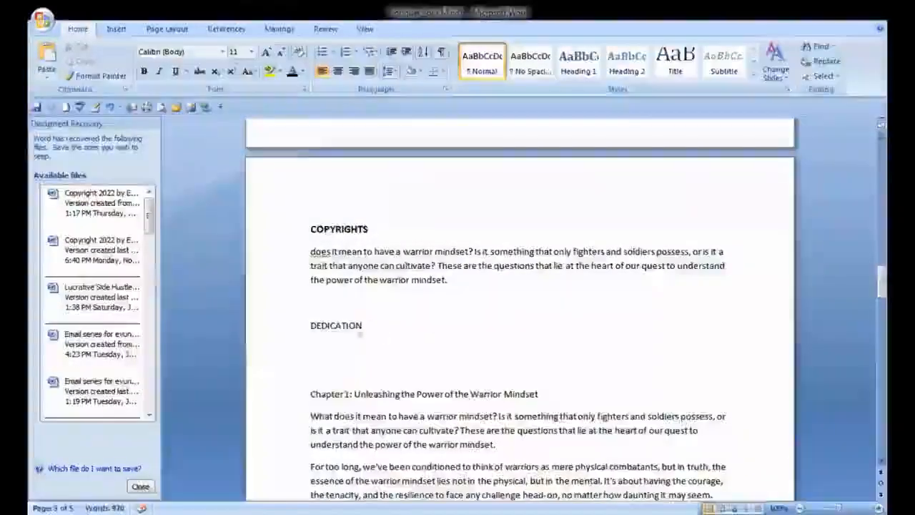
{"action": "right_click", "coordinate": [317, 336]}
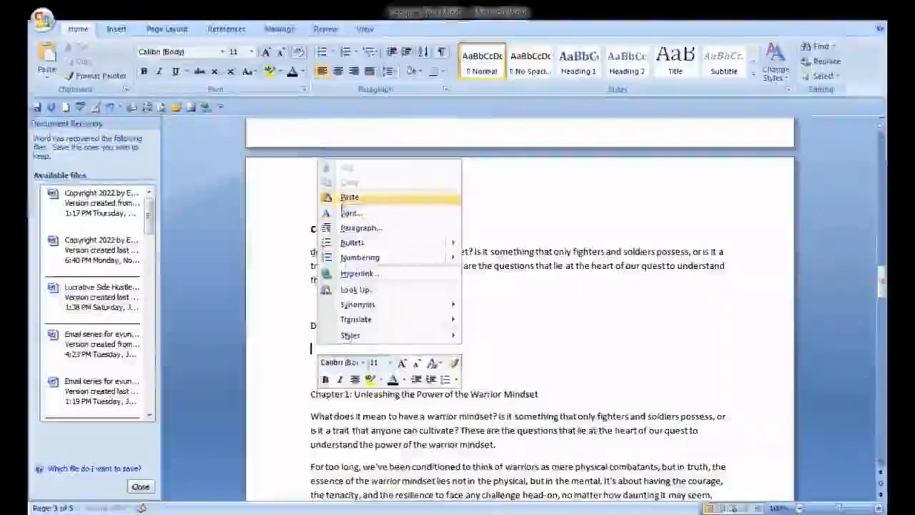
{"action": "left_click", "coordinate": [350, 197]}
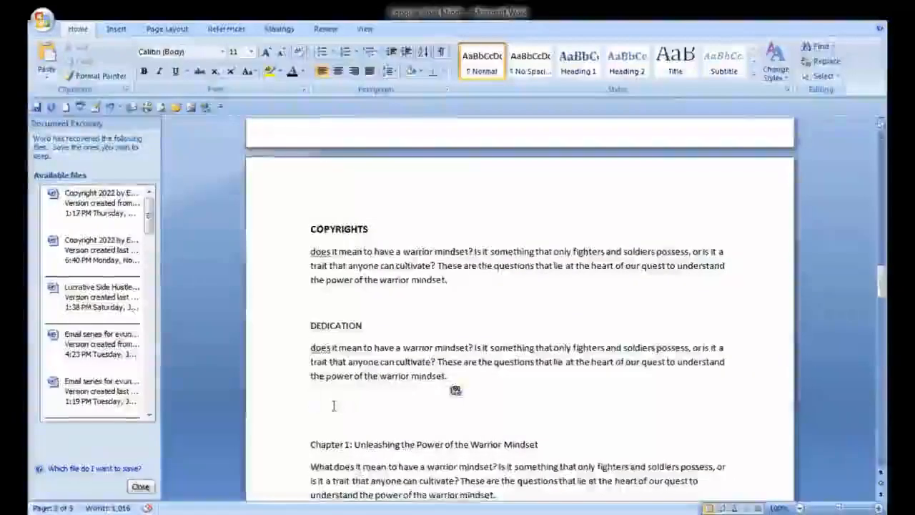
{"action": "key", "text": "Return"}
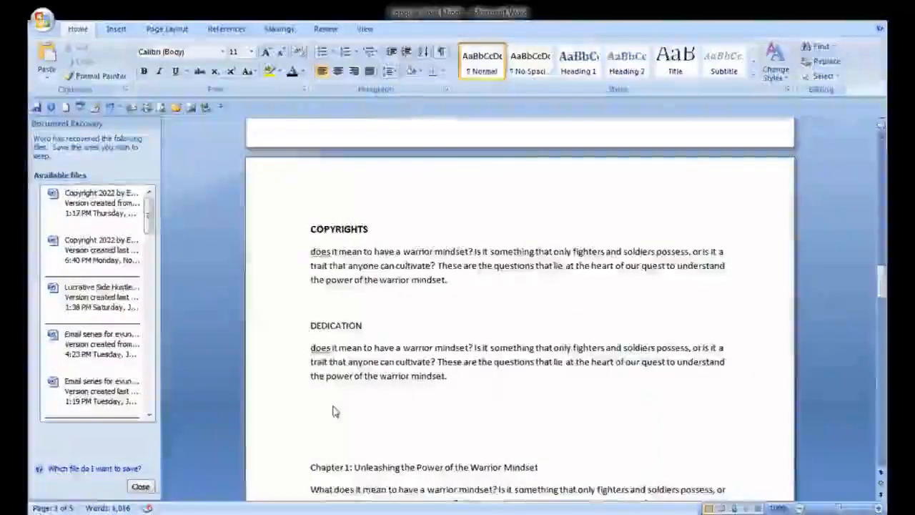
Add an ACKNOWLEDGEMENTS heading with the copied paragraph beneath it
{"action": "type", "text": "ACKNOWLEDGEMENTS"}
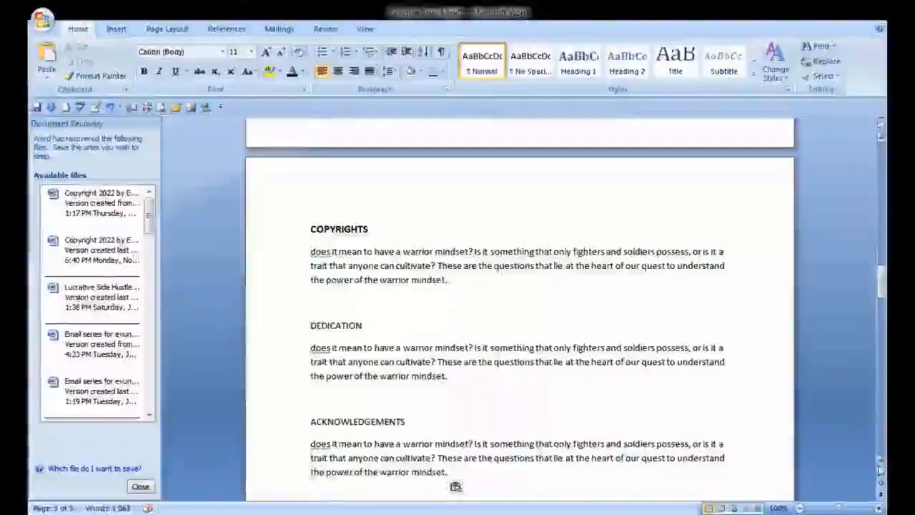
{"action": "left_click", "coordinate": [882, 465]}
{"action": "left_click", "coordinate": [881, 466]}
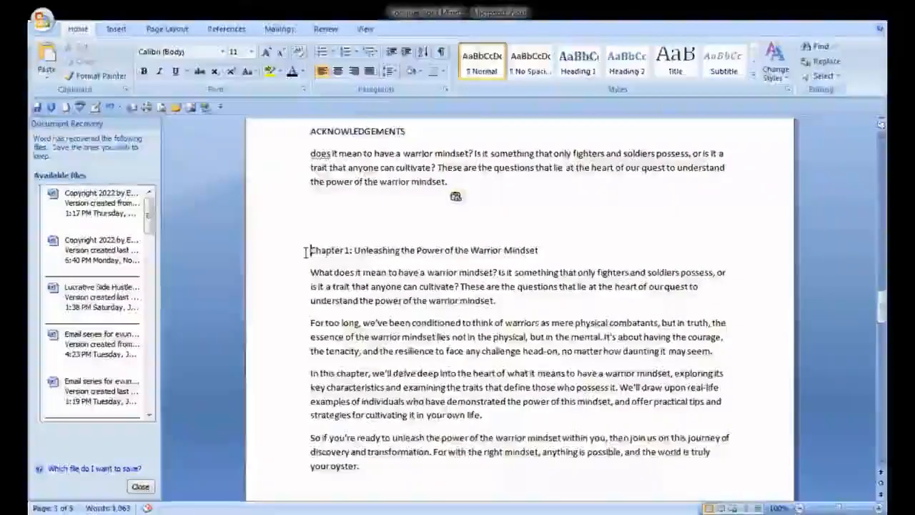
{"action": "key", "text": "Return"}
{"action": "key", "text": "Return"}
{"action": "key", "text": "Return"}
{"action": "key", "text": "Return"}
{"action": "key", "text": "Return"}
{"action": "key", "text": "Return"}
{"action": "key", "text": "Return"}
{"action": "key", "text": "Return"}
{"action": "key", "text": "Return"}
{"action": "key", "text": "Return"}
{"action": "key", "text": "Return"}
{"action": "key", "text": "Return"}
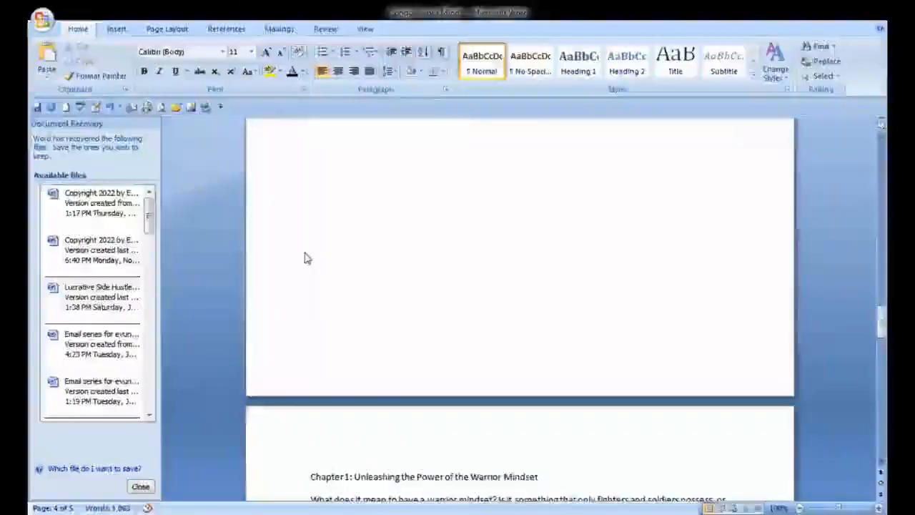
{"action": "key", "text": "Return"}
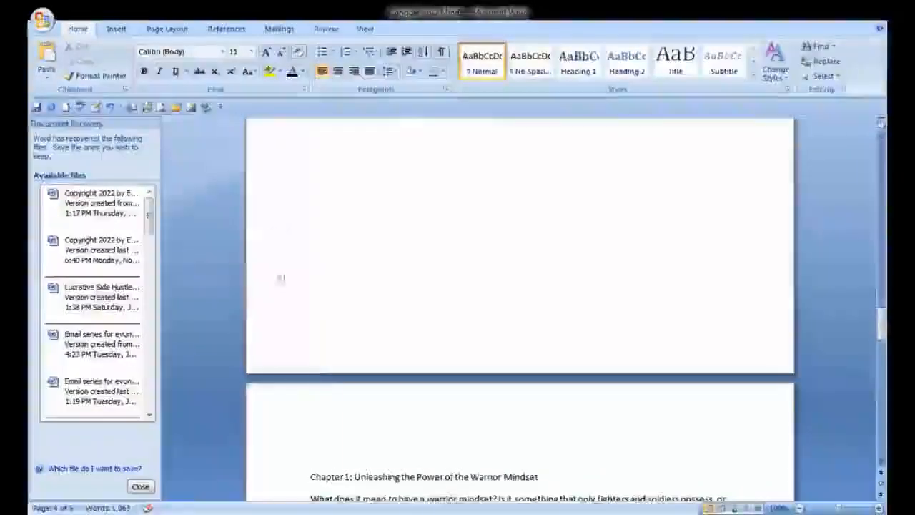
{"action": "double_click", "coordinate": [312, 438]}
{"action": "type", "text": "CO"}
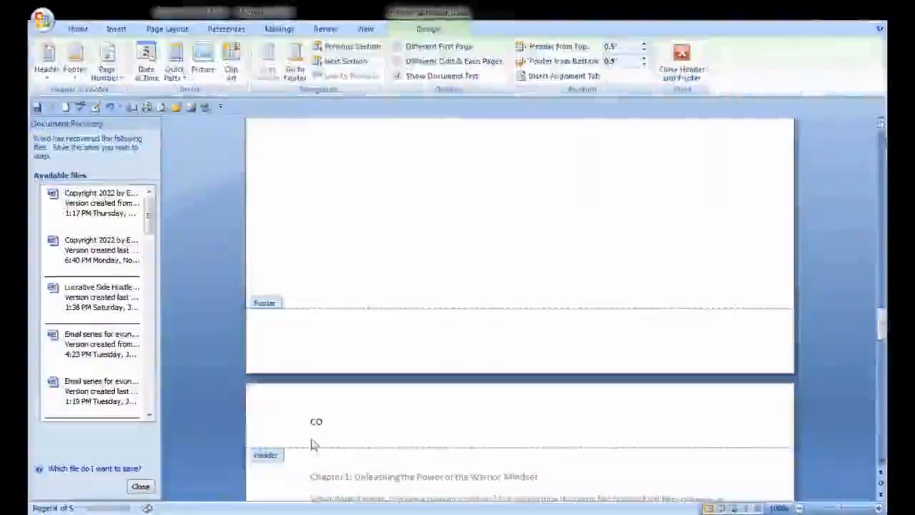
{"action": "type", "text": "NTENTS"}
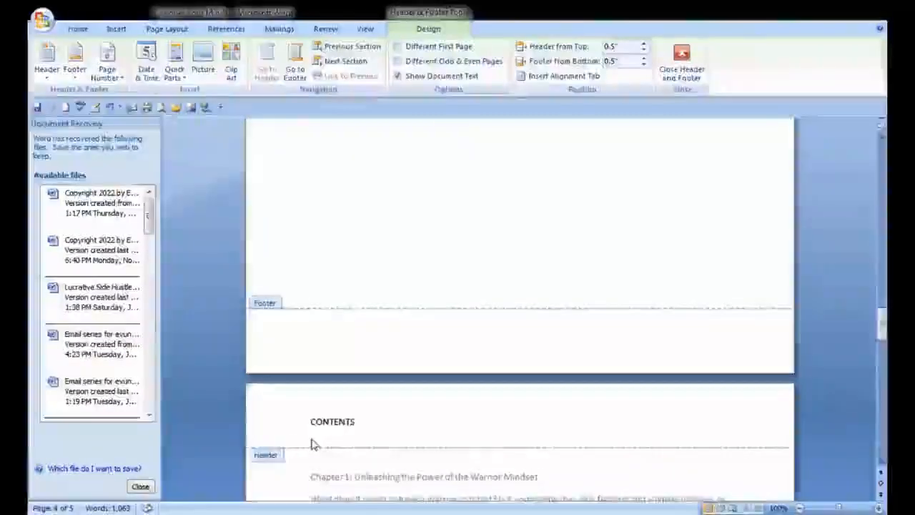
{"action": "triple_click", "coordinate": [274, 310]}
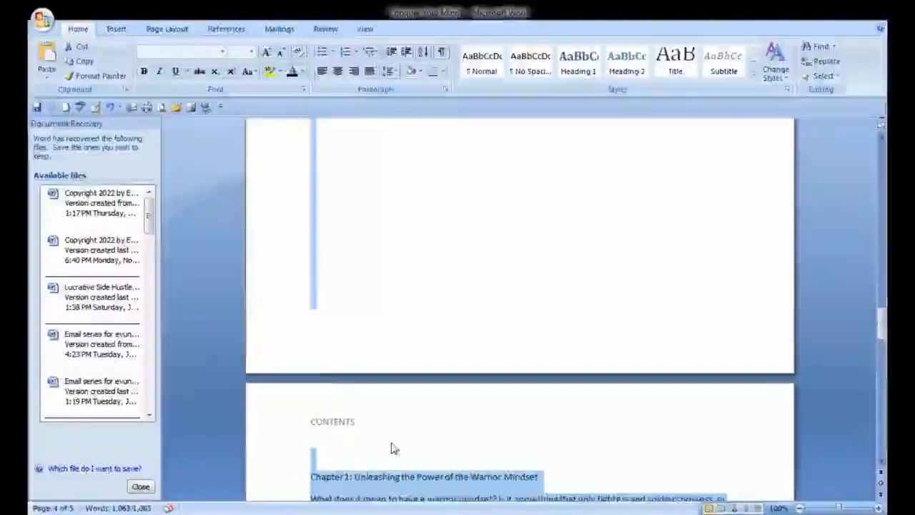
{"action": "left_click", "coordinate": [111, 110]}
{"action": "left_click", "coordinate": [112, 110]}
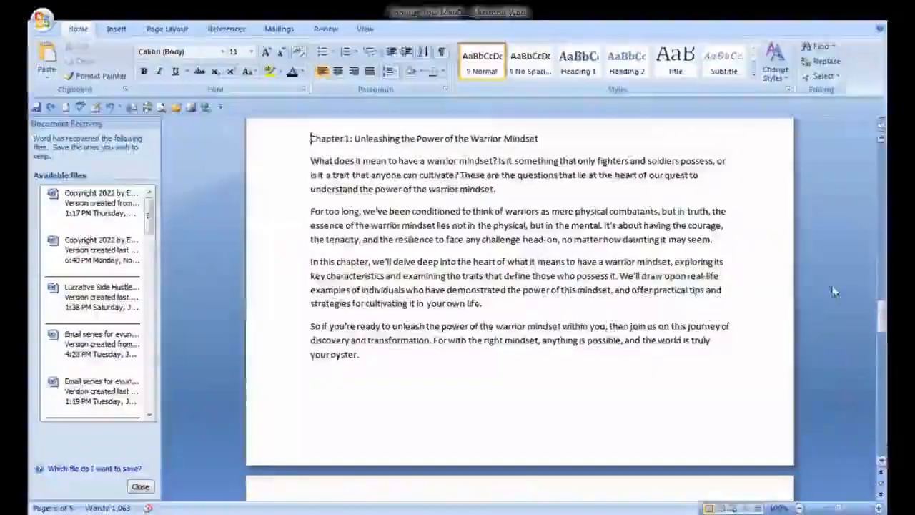
Insert blank lines before the Chapter 1 heading to move it onto a new page
{"action": "left_click", "coordinate": [880, 129]}
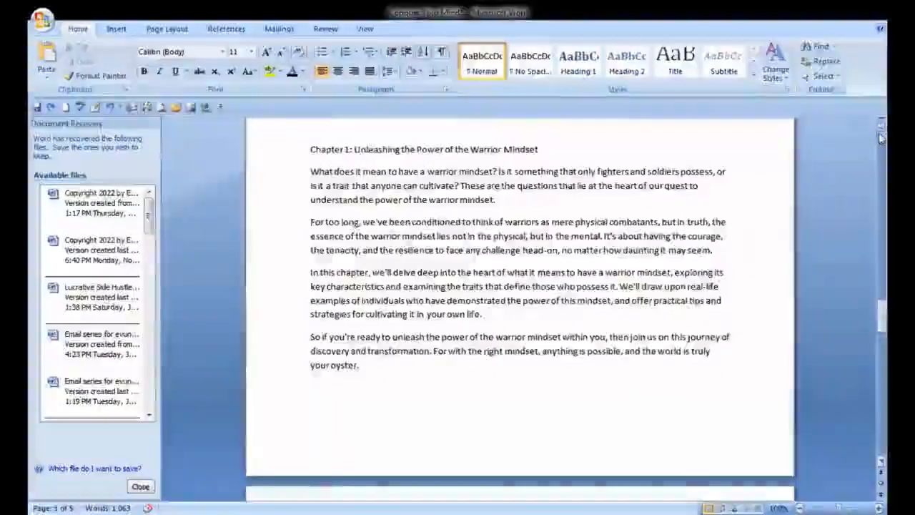
{"action": "left_click", "coordinate": [880, 131]}
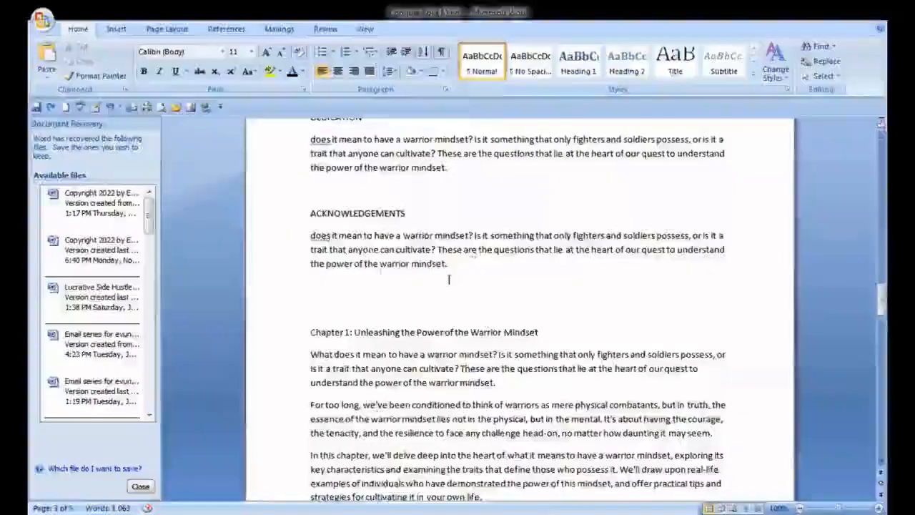
{"action": "key", "text": "Return"}
{"action": "key", "text": "Return"}
{"action": "key", "text": "Return"}
{"action": "key", "text": "Return"}
{"action": "key", "text": "Return"}
{"action": "key", "text": "Return"}
{"action": "key", "text": "Return"}
{"action": "key", "text": "Return"}
{"action": "key", "text": "Return"}
{"action": "key", "text": "Return"}
{"action": "key", "text": "Return"}
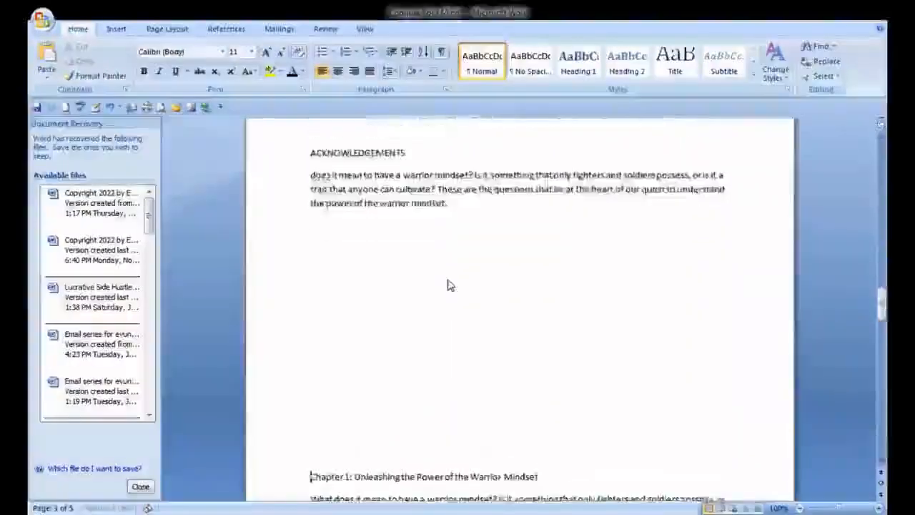
{"action": "key", "text": "Return"}
{"action": "key", "text": "Return"}
{"action": "key", "text": "Return"}
{"action": "key", "text": "Return"}
{"action": "key", "text": "Return"}
{"action": "key", "text": "Return"}
{"action": "key", "text": "Return"}
{"action": "key", "text": "Return"}
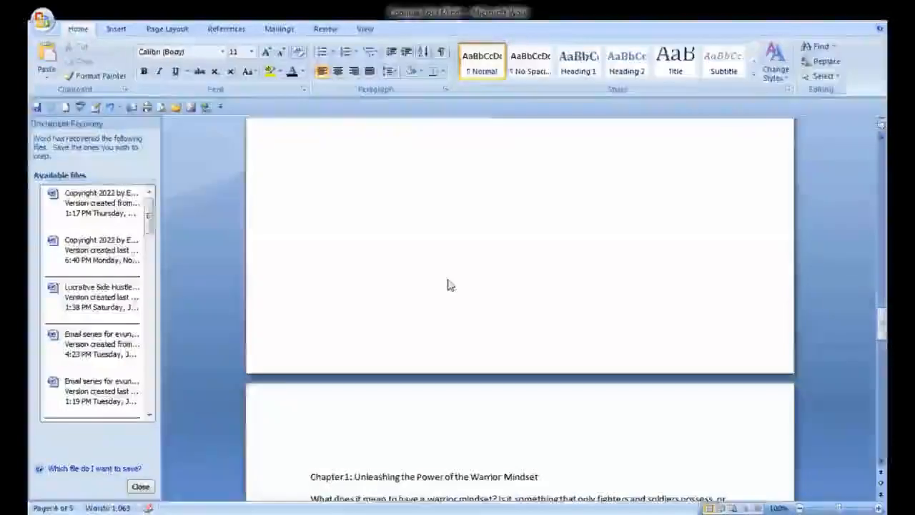
{"action": "key", "text": "Return"}
{"action": "key", "text": "Return"}
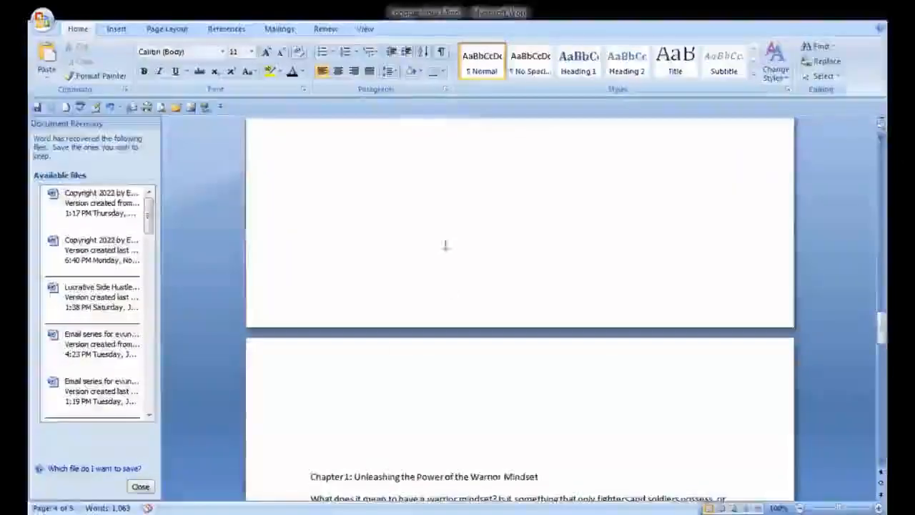
Type a CONTENTS heading above Chapter 1 and add blank lines so Chapter 1 starts on the following page
{"action": "type", "text": "CONTENTS"}
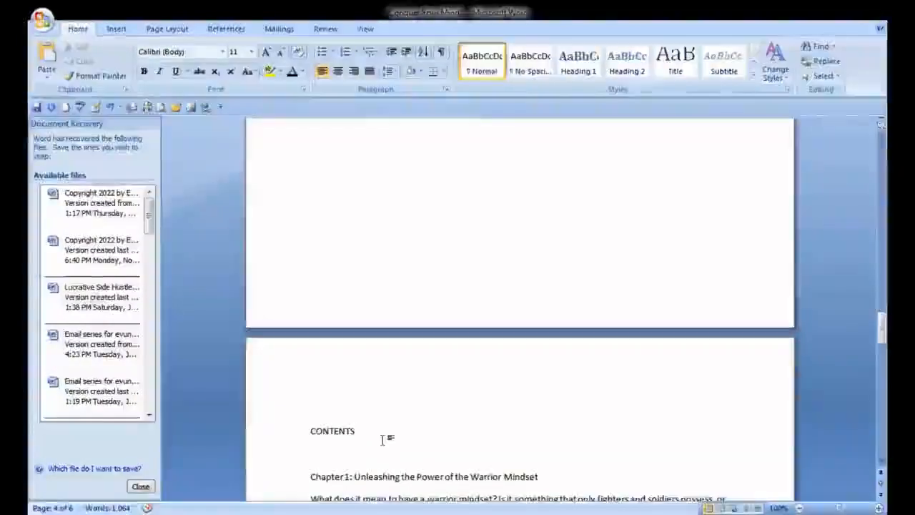
{"action": "key", "text": "Return"}
{"action": "key", "text": "Return"}
{"action": "key", "text": "Return"}
{"action": "key", "text": "Return"}
{"action": "key", "text": "Return"}
{"action": "key", "text": "Return"}
{"action": "key", "text": "Return"}
{"action": "key", "text": "Return"}
{"action": "key", "text": "Return"}
{"action": "key", "text": "Return"}
{"action": "key", "text": "Return"}
{"action": "key", "text": "Return"}
{"action": "key", "text": "Return"}
{"action": "key", "text": "Return"}
{"action": "key", "text": "Return"}
{"action": "key", "text": "Return"}
{"action": "key", "text": "Return"}
{"action": "key", "text": "Return"}
{"action": "key", "text": "Return"}
{"action": "key", "text": "Return"}
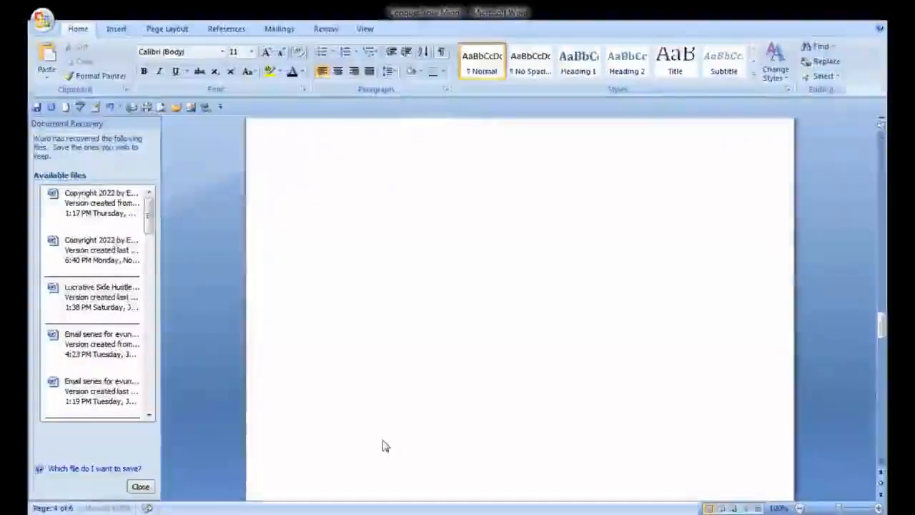
{"action": "key", "text": "Return"}
{"action": "key", "text": "Return"}
{"action": "key", "text": "Return"}
{"action": "key", "text": "Return"}
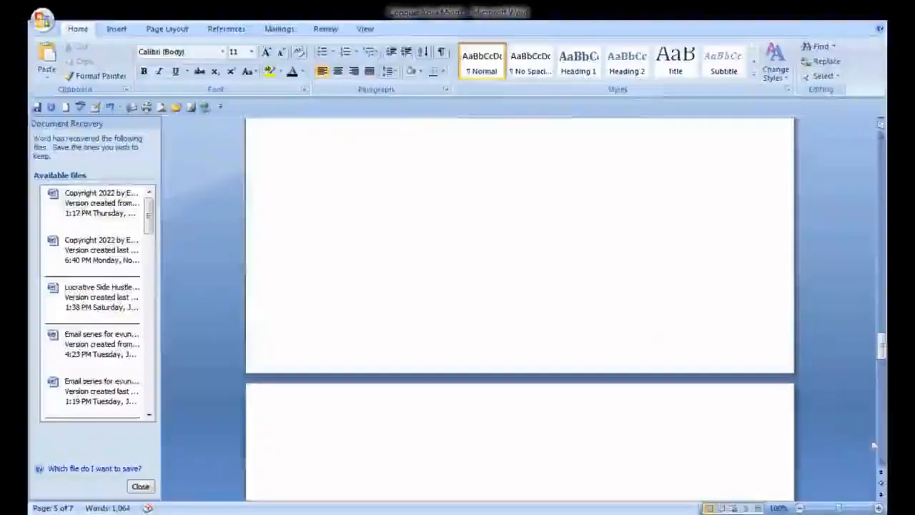
Scroll through the front-matter pages to review their layout
{"action": "scroll", "coordinate": [882, 463], "scroll_direction": "down", "scroll_amount": 5}
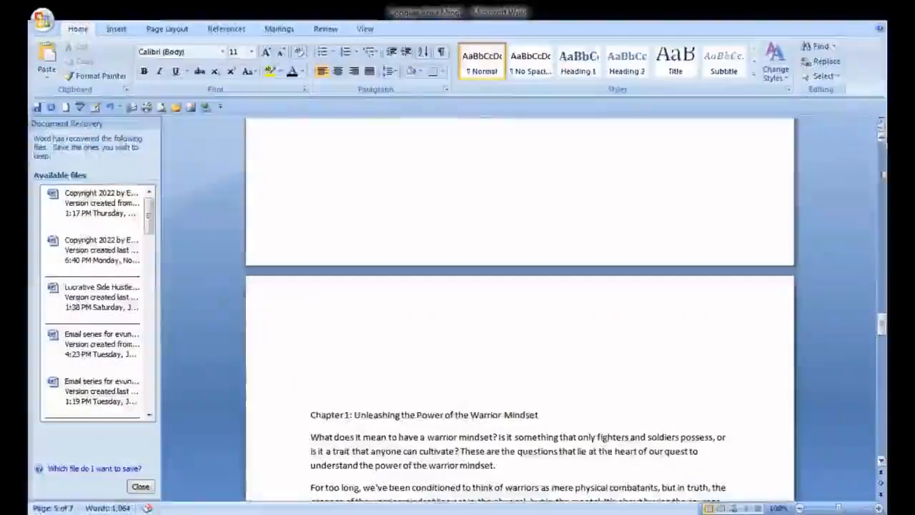
{"action": "scroll", "coordinate": [882, 143], "scroll_direction": "up", "scroll_amount": 3}
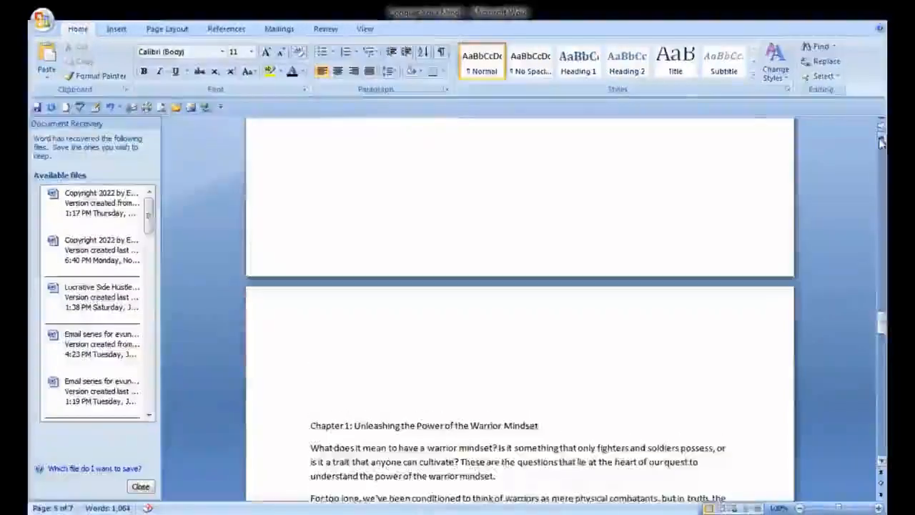
{"action": "scroll", "coordinate": [882, 143], "scroll_direction": "up", "scroll_amount": 5}
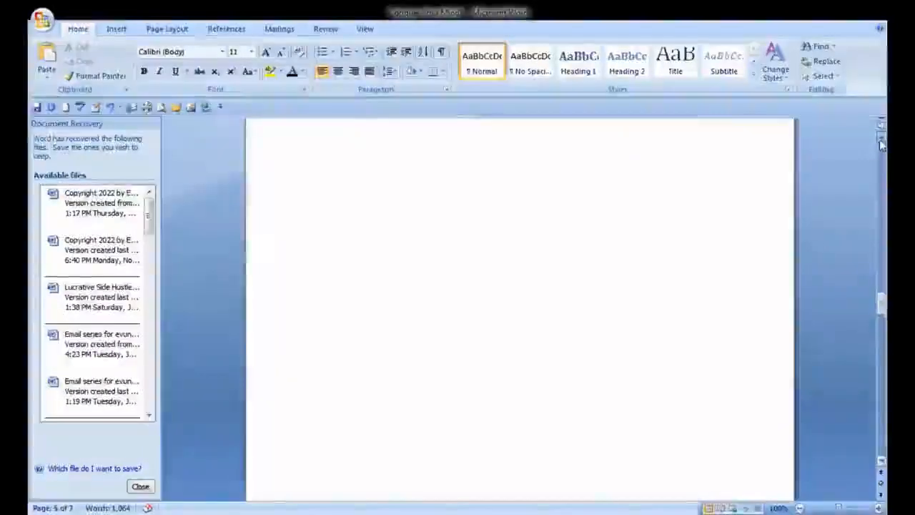
{"action": "scroll", "coordinate": [881, 143], "scroll_direction": "up", "scroll_amount": 5}
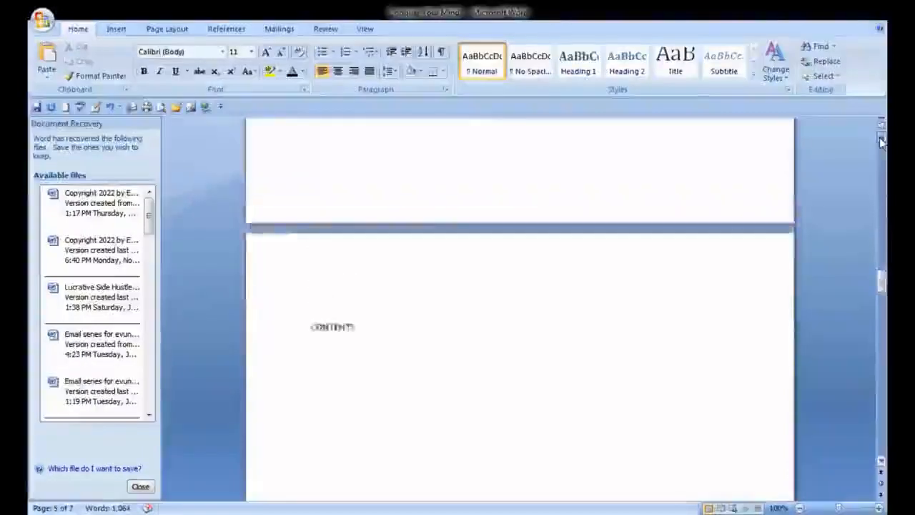
{"action": "scroll", "coordinate": [882, 141], "scroll_direction": "up", "scroll_amount": 10}
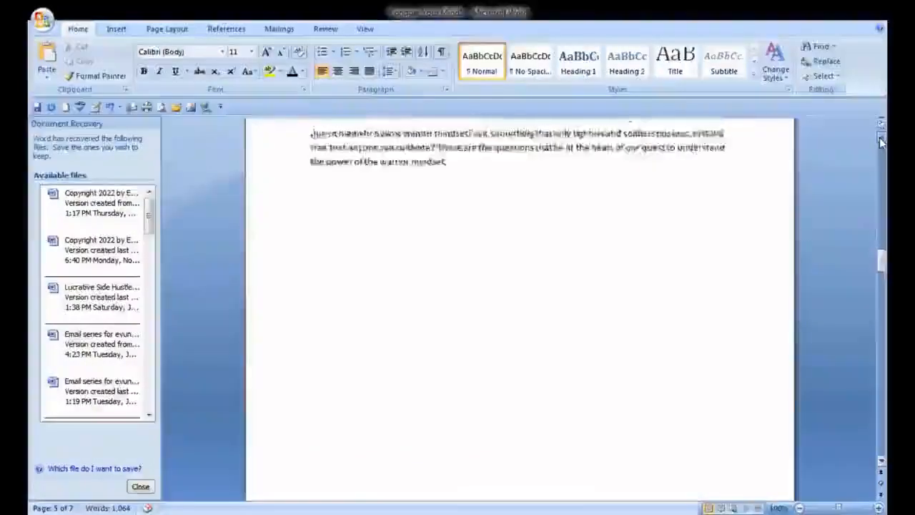
{"action": "scroll", "coordinate": [882, 141], "scroll_direction": "up", "scroll_amount": 10}
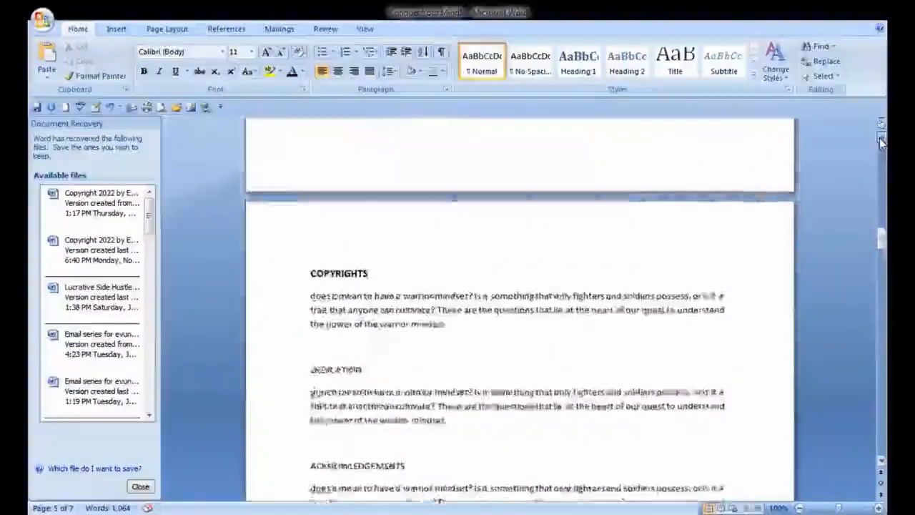
{"action": "scroll", "coordinate": [881, 142], "scroll_direction": "up", "scroll_amount": 3}
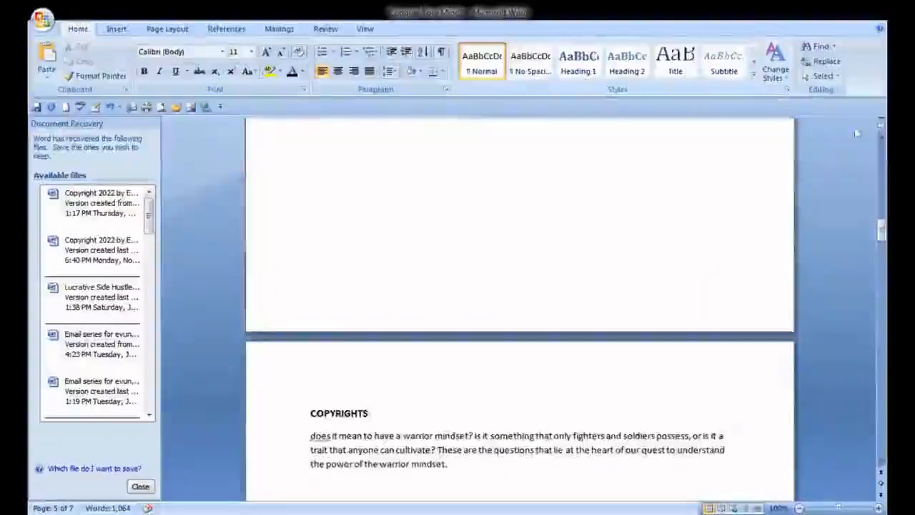
Insert a page break before the PREFACE heading so it starts on a new page after the title page
{"action": "scroll", "coordinate": [881, 138], "scroll_direction": "up", "scroll_amount": 4}
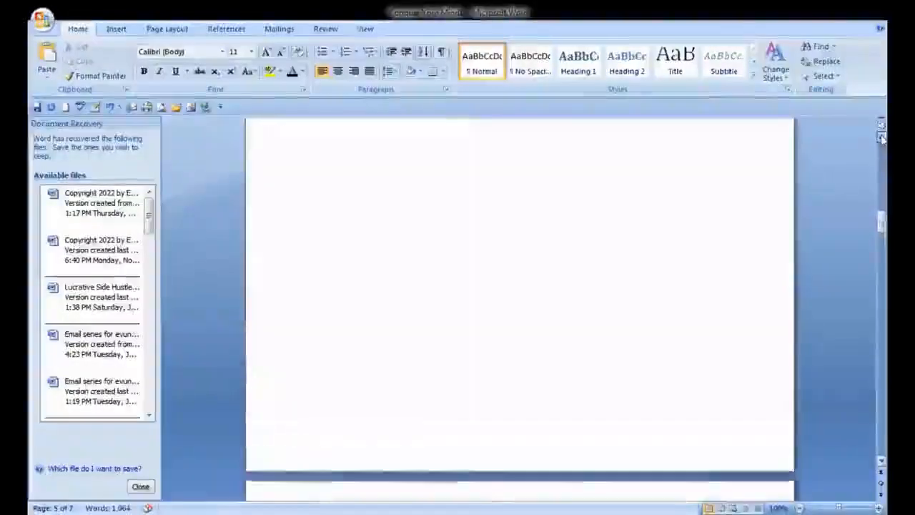
{"action": "scroll", "coordinate": [881, 138], "scroll_direction": "up", "scroll_amount": 10}
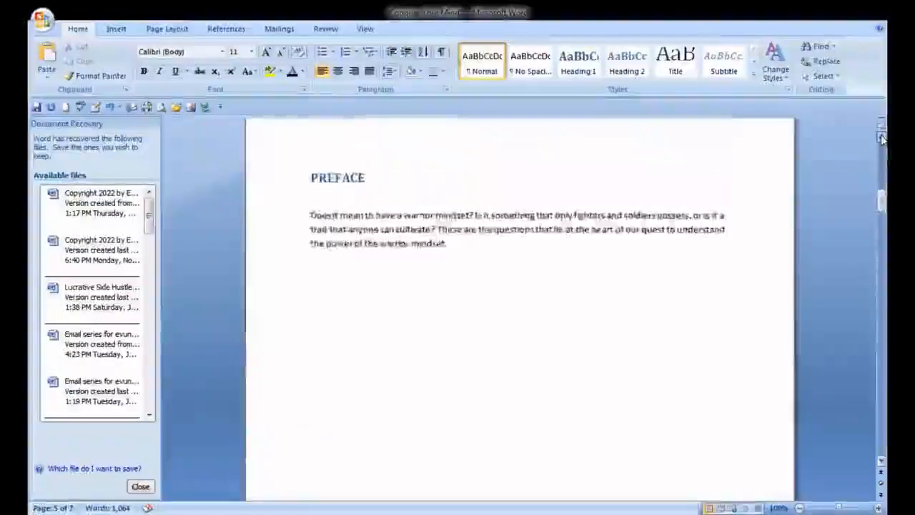
{"action": "scroll", "coordinate": [881, 138], "scroll_direction": "up", "scroll_amount": 2}
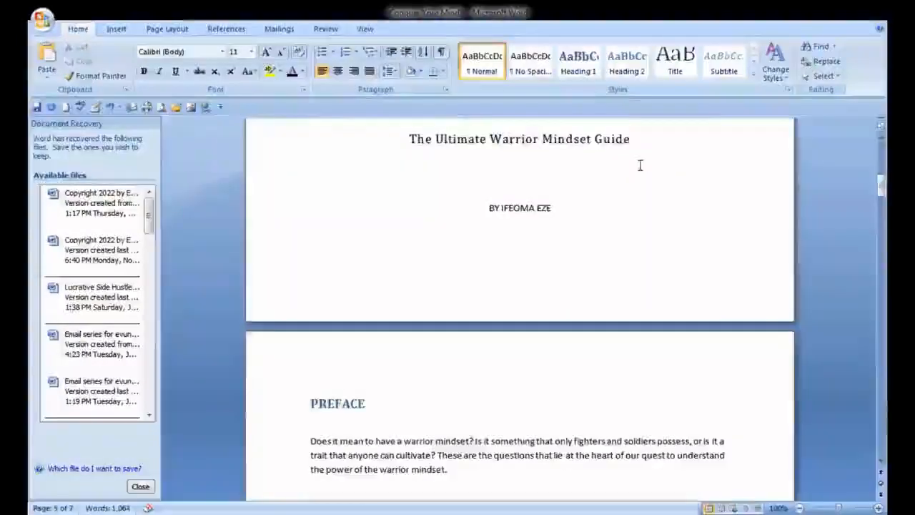
{"action": "left_click", "coordinate": [117, 30]}
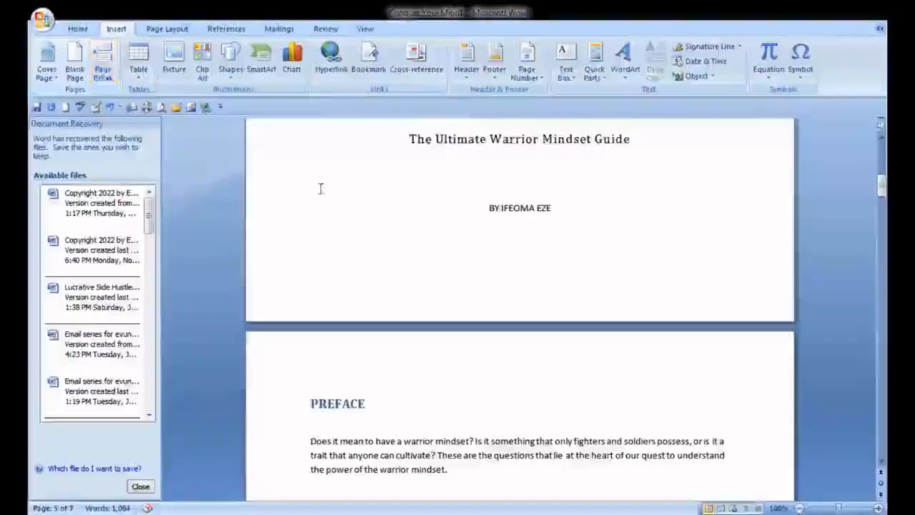
{"action": "left_click", "coordinate": [311, 404]}
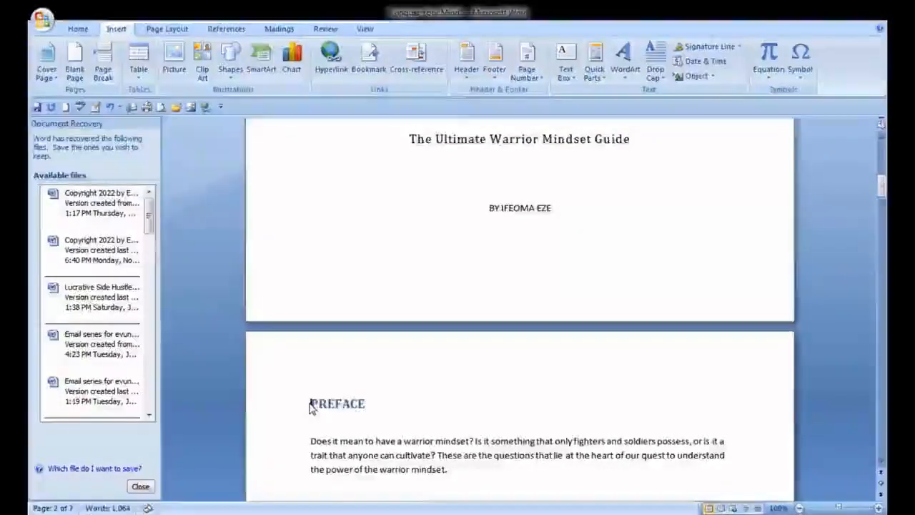
{"action": "key", "text": "Return"}
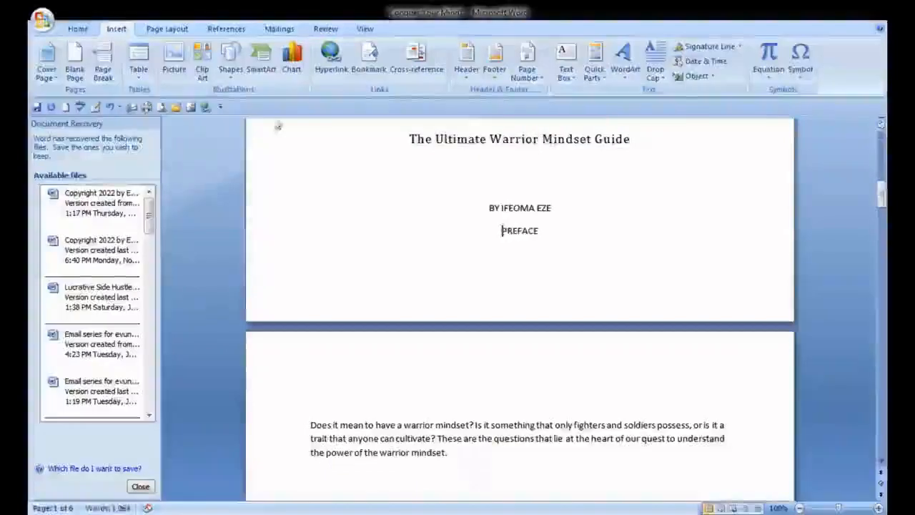
{"action": "left_click", "coordinate": [103, 74]}
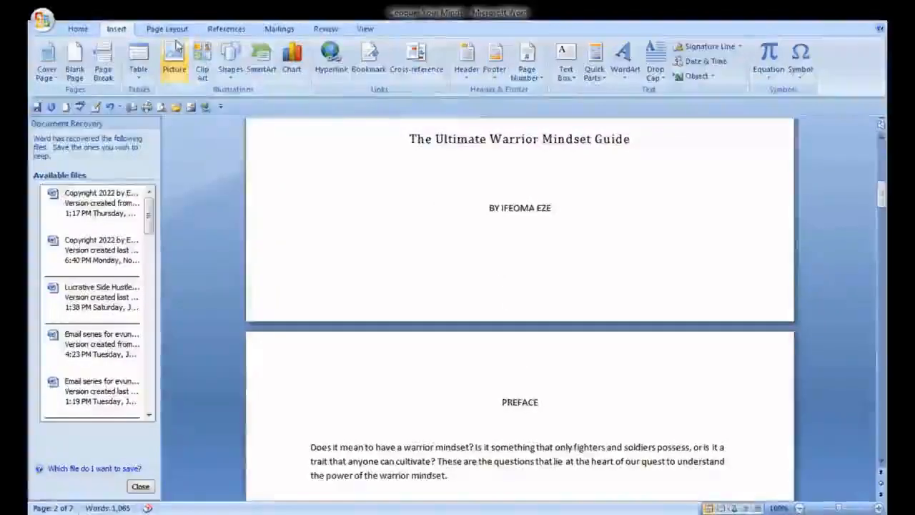
Apply the Heading 1 style to the PREFACE heading
{"action": "left_click", "coordinate": [76, 30]}
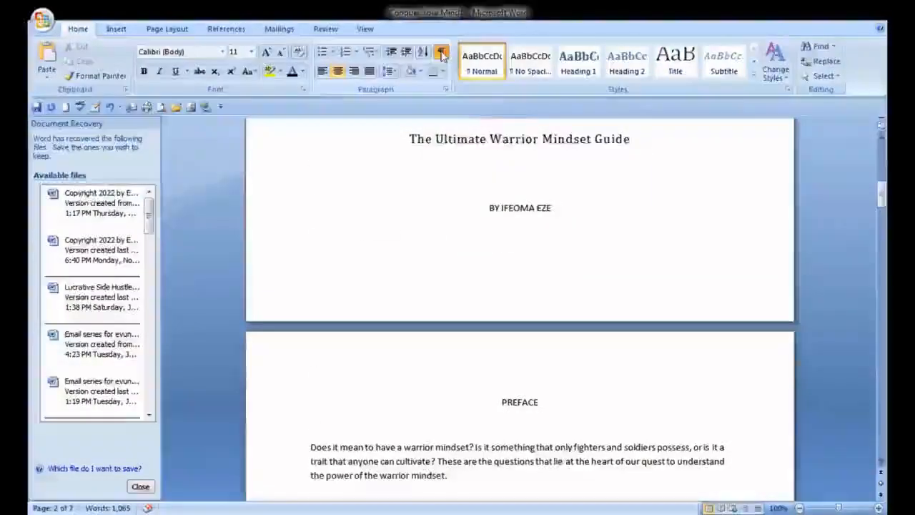
{"action": "left_click", "coordinate": [442, 55]}
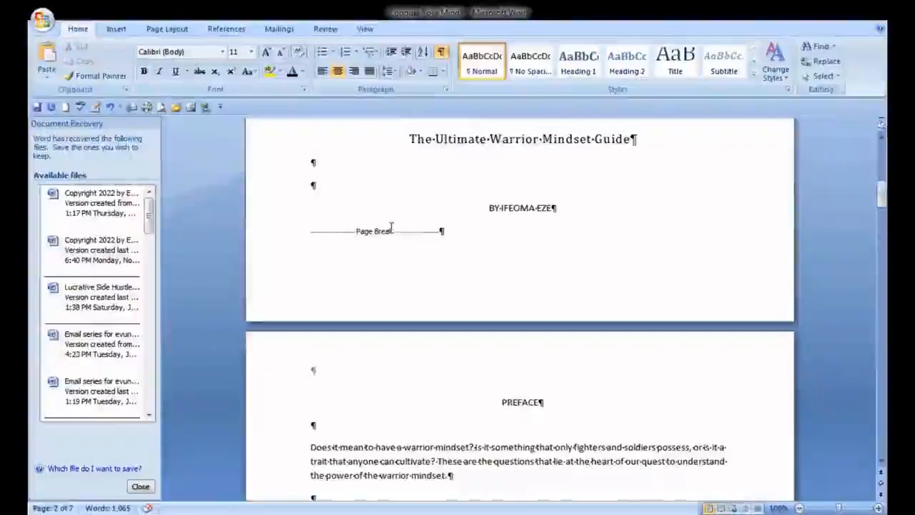
{"action": "left_click", "coordinate": [442, 54]}
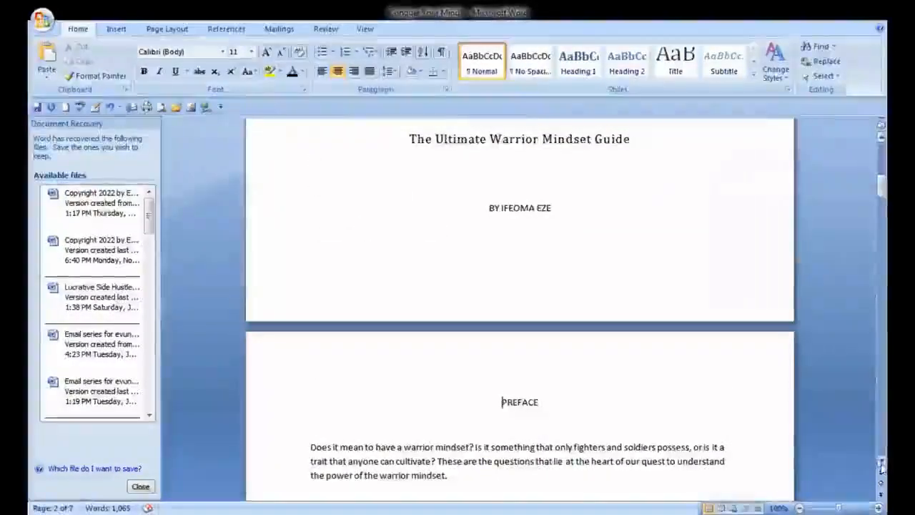
{"action": "scroll", "coordinate": [881, 467], "scroll_direction": "down", "scroll_amount": 3}
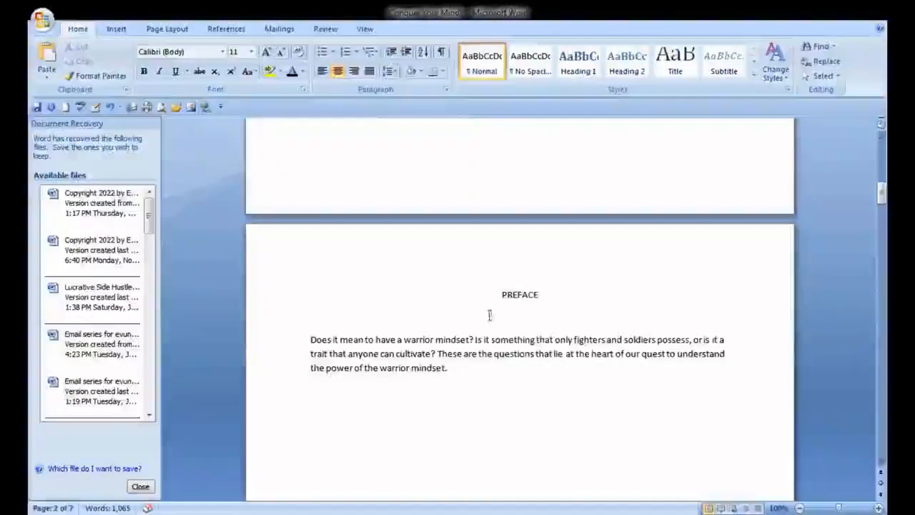
{"action": "left_click_drag", "start_coordinate": [504, 294], "coordinate": [543, 295]}
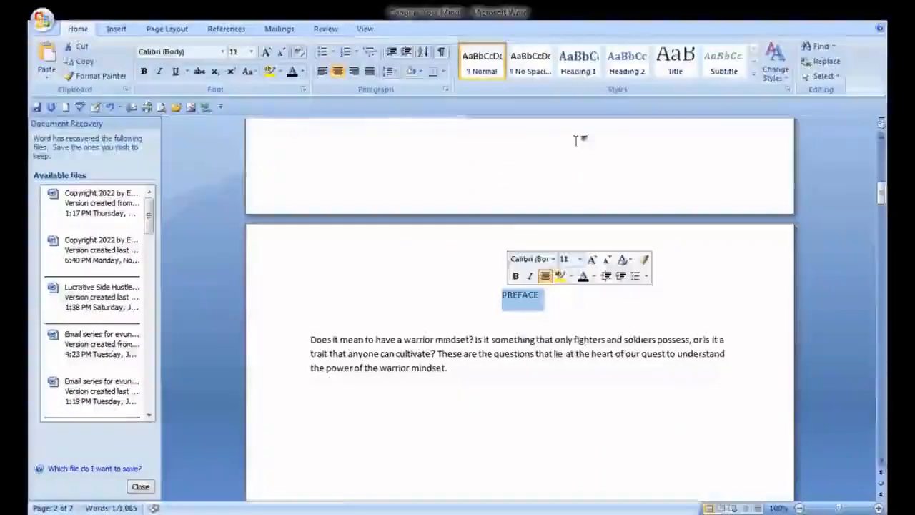
{"action": "left_click", "coordinate": [578, 65]}
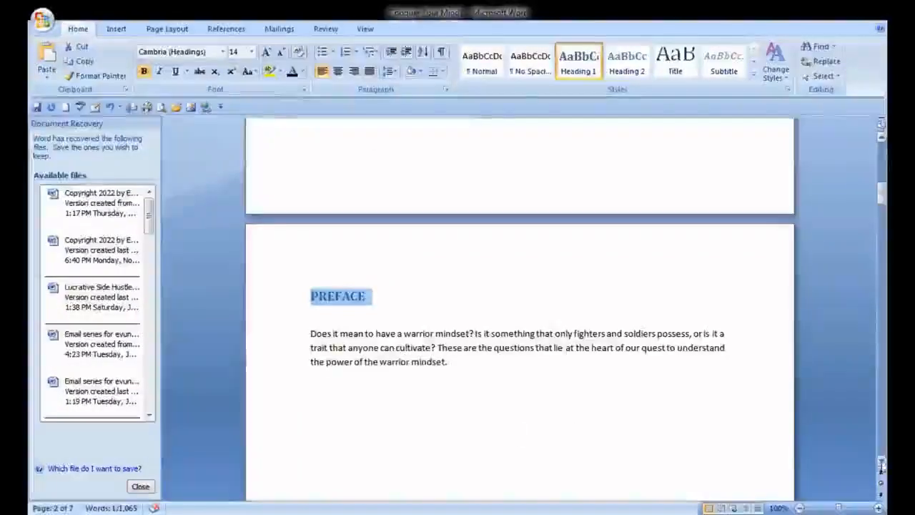
Remove the blank line before COPYRIGHTS and insert a page break there instead
{"action": "scroll", "coordinate": [882, 464], "scroll_direction": "down", "scroll_amount": 6}
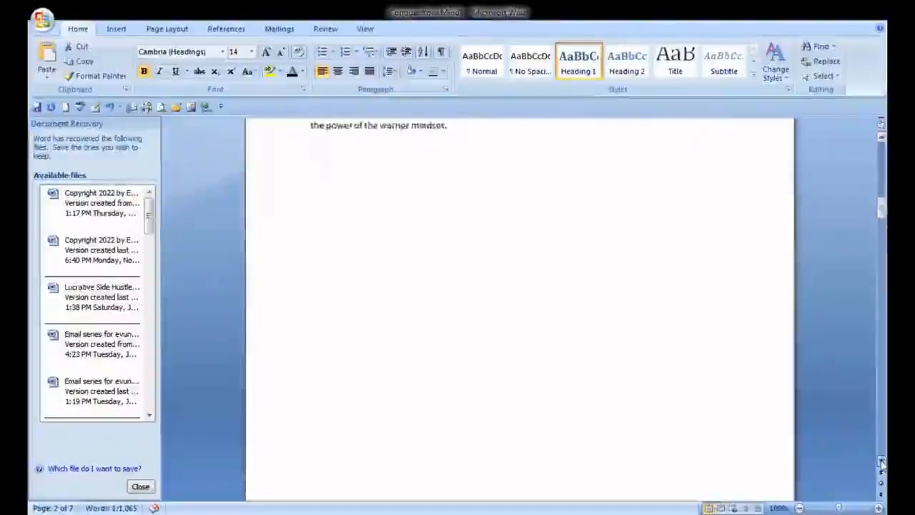
{"action": "scroll", "coordinate": [881, 464], "scroll_direction": "down", "scroll_amount": 5}
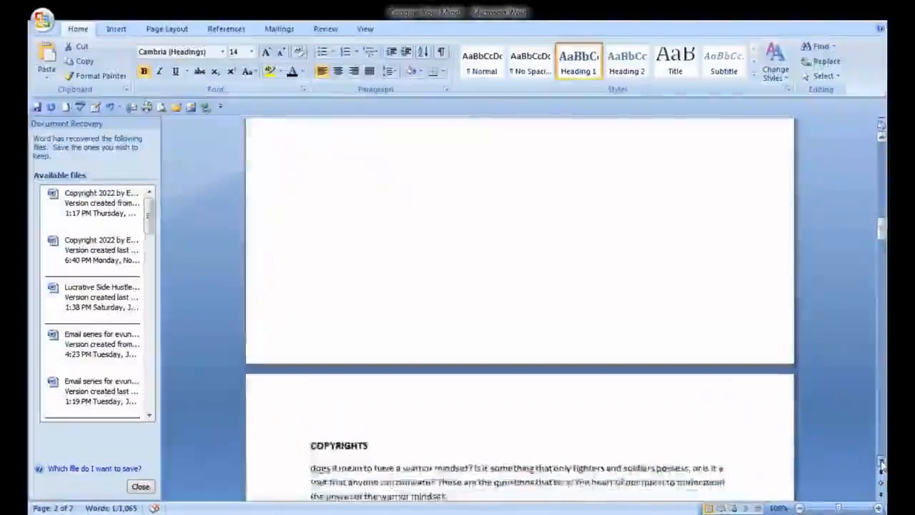
{"action": "left_click", "coordinate": [307, 359]}
{"action": "key", "text": "BackSpace"}
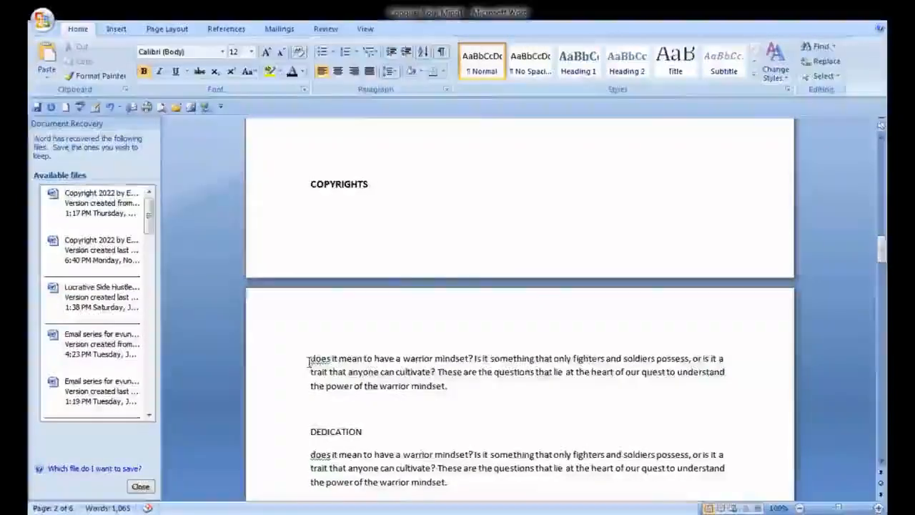
{"action": "left_click", "coordinate": [115, 28]}
{"action": "left_click", "coordinate": [111, 71]}
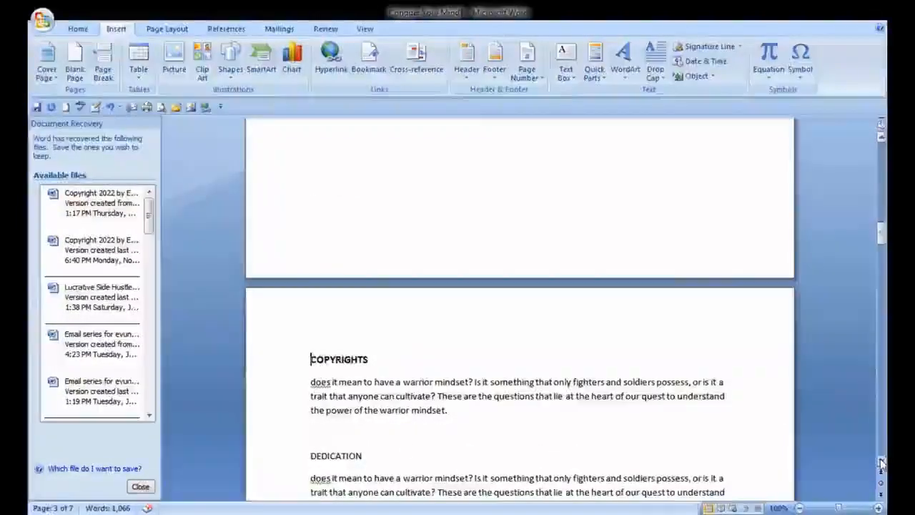
Delete the blank lines before the CONTENTS heading and insert a page break in their place
{"action": "scroll", "coordinate": [881, 463], "scroll_direction": "down", "scroll_amount": 5}
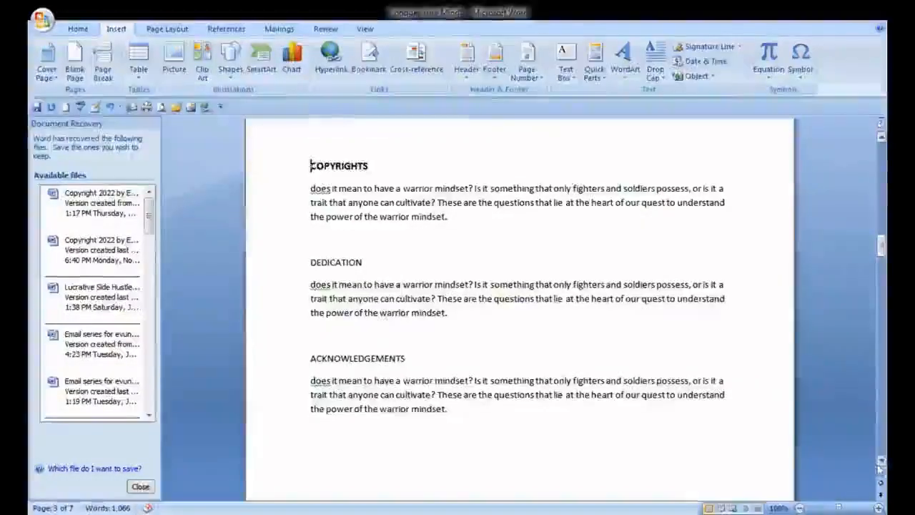
{"action": "scroll", "coordinate": [881, 466], "scroll_direction": "down", "scroll_amount": 4}
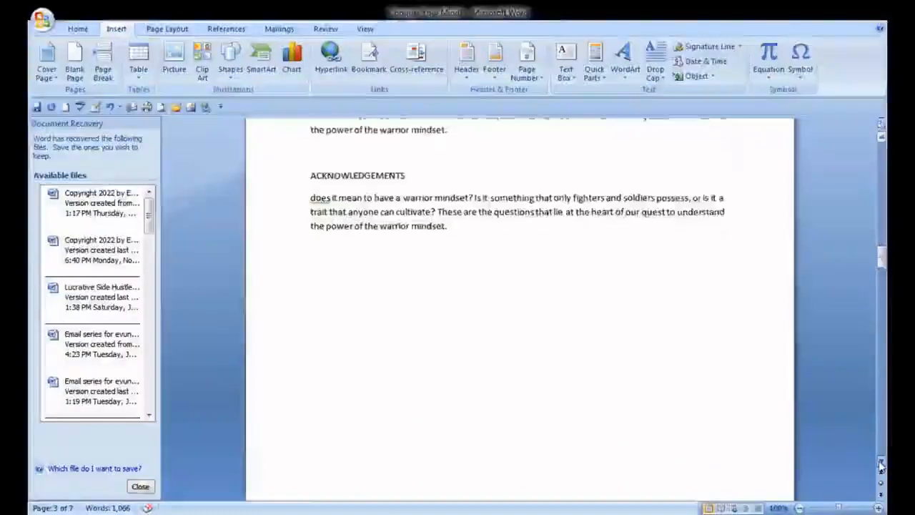
{"action": "scroll", "coordinate": [880, 466], "scroll_direction": "down", "scroll_amount": 7}
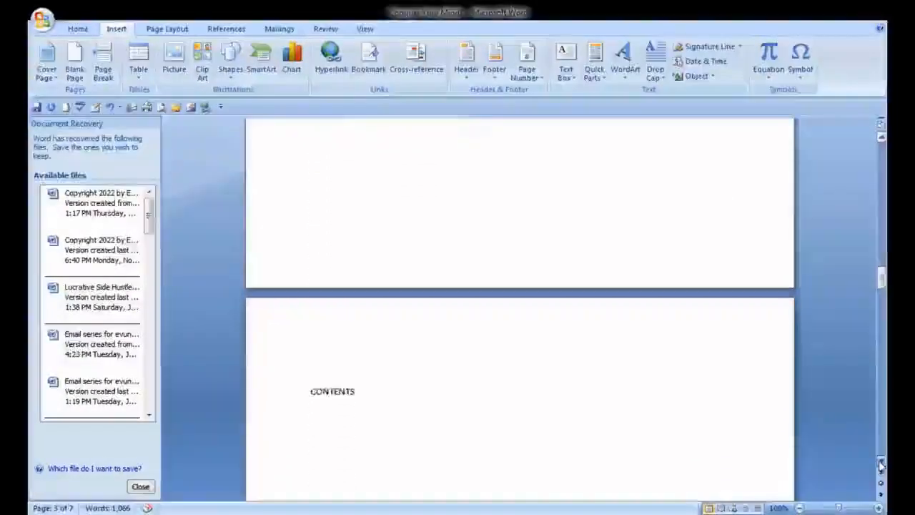
{"action": "scroll", "coordinate": [880, 466], "scroll_direction": "down", "scroll_amount": 3}
{"action": "left_click", "coordinate": [308, 309]}
{"action": "key", "text": "BackSpace"}
{"action": "key", "text": "BackSpace"}
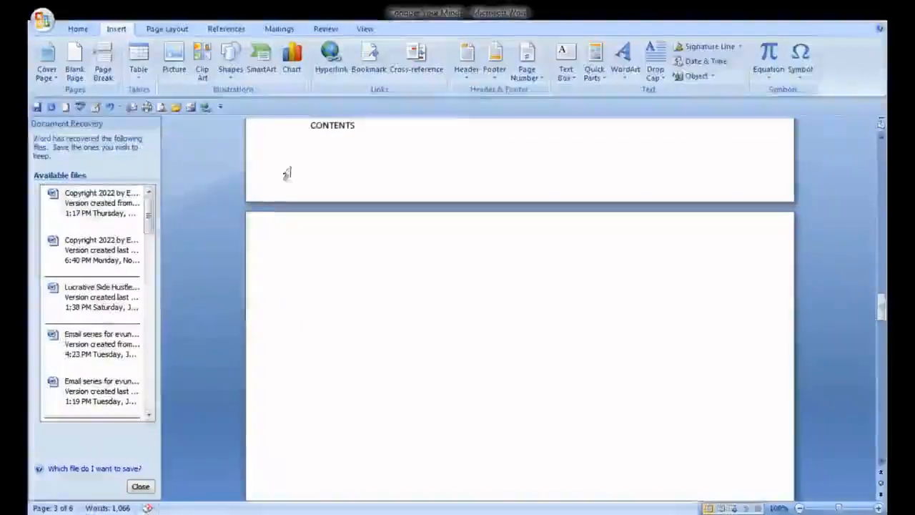
{"action": "left_click", "coordinate": [103, 71]}
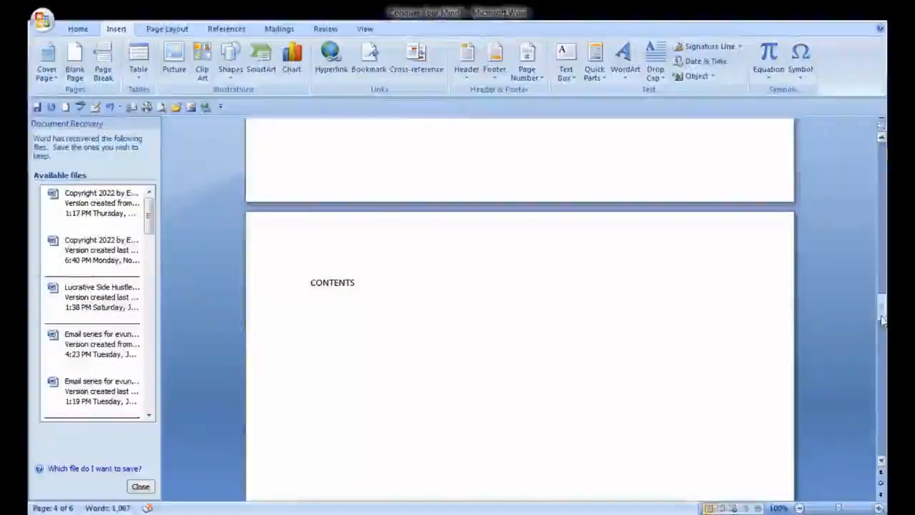
Format the Chapter 1 label as Heading 1, set it to 20 pt and centre it
{"action": "left_click_drag", "start_coordinate": [882, 320], "coordinate": [884, 364]}
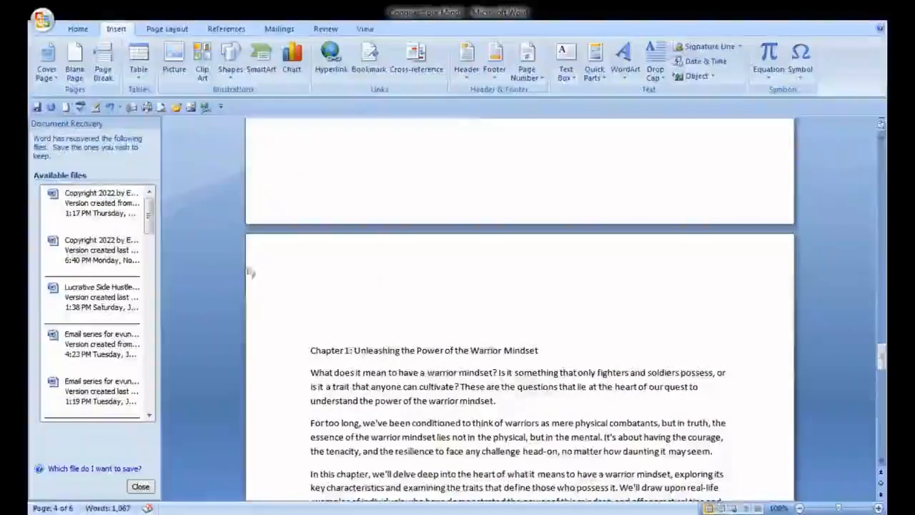
{"action": "left_click", "coordinate": [77, 30]}
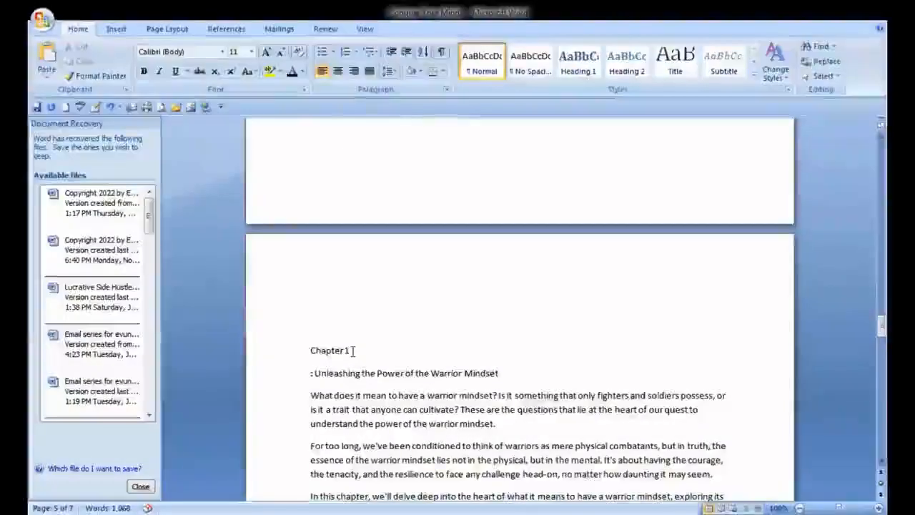
{"action": "left_click_drag", "start_coordinate": [351, 350], "coordinate": [312, 350]}
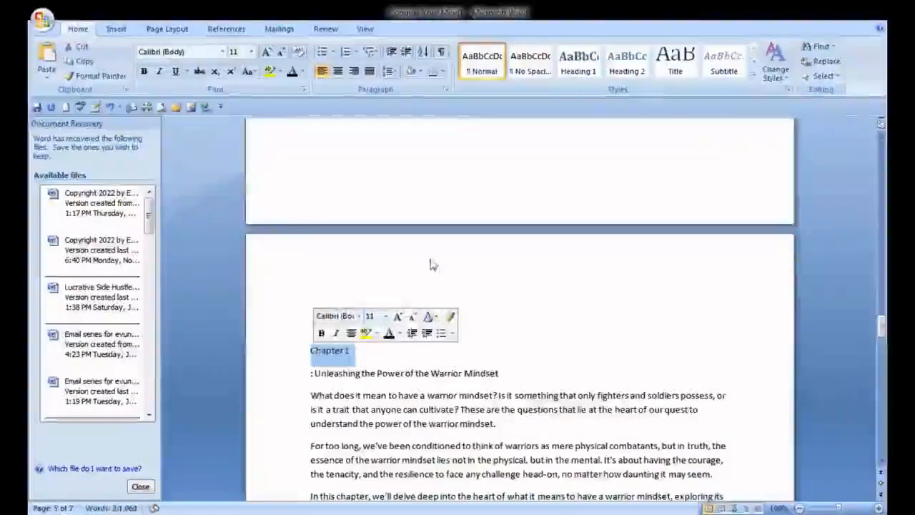
{"action": "left_click", "coordinate": [577, 73]}
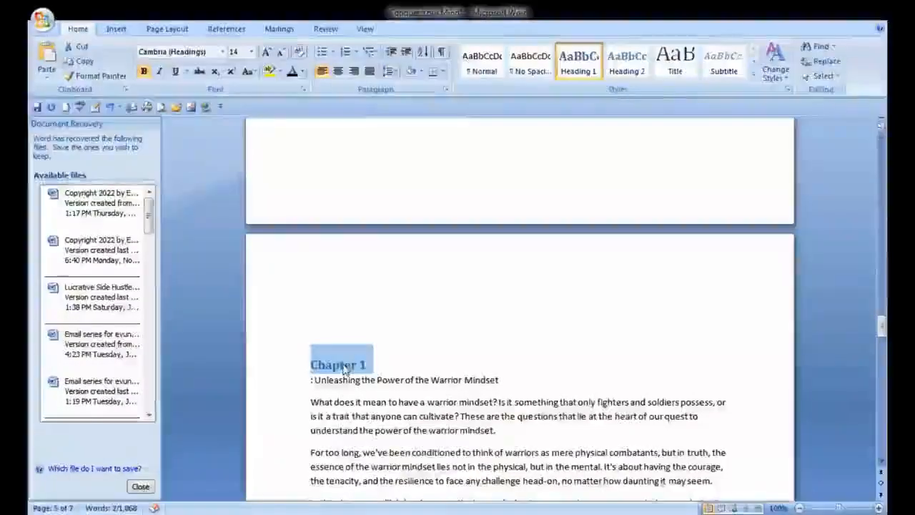
{"action": "left_click", "coordinate": [251, 53]}
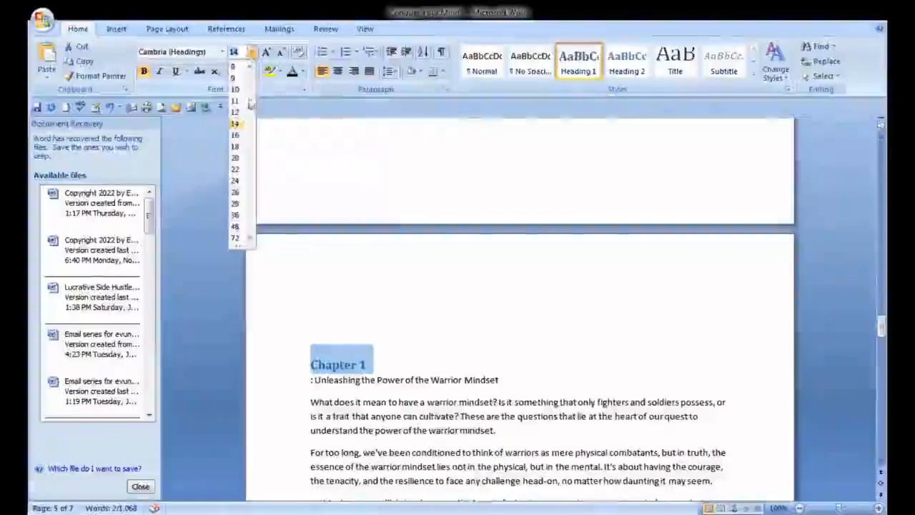
{"action": "left_click", "coordinate": [236, 161]}
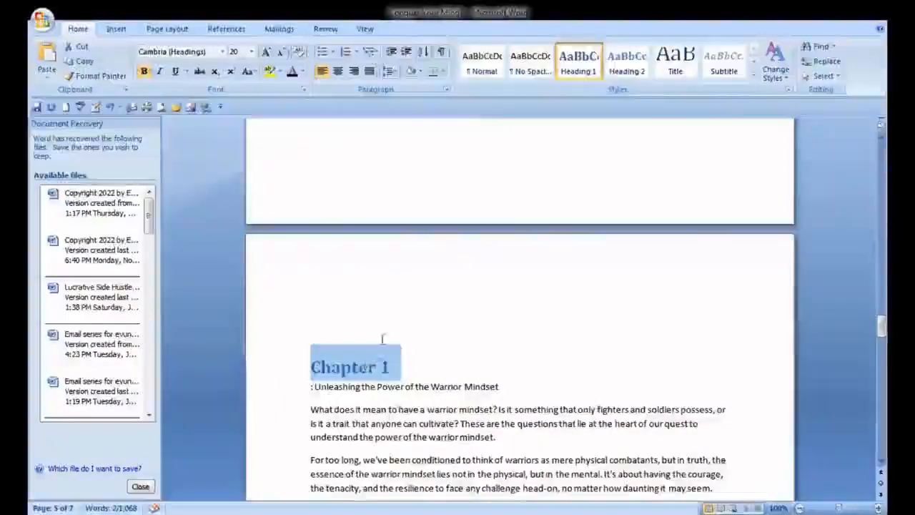
{"action": "left_click", "coordinate": [338, 73]}
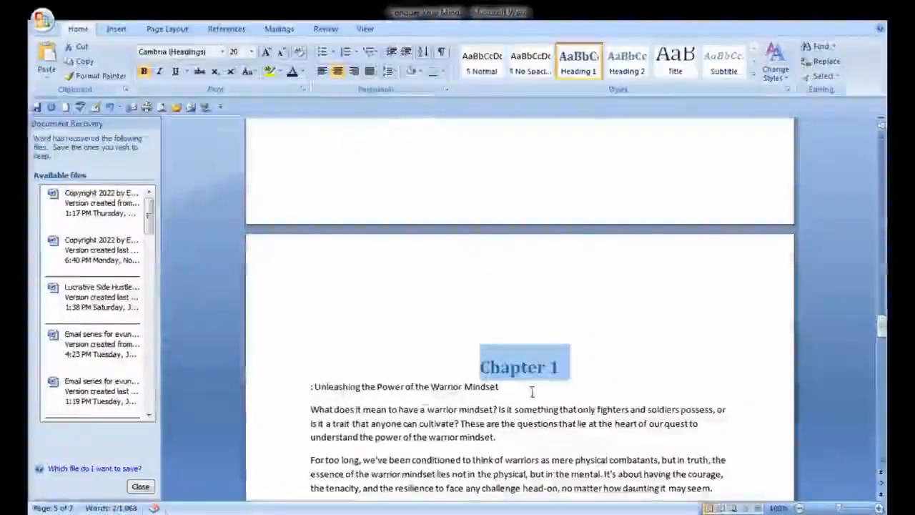
Put the subtitle 'Unleashing the Power of the Warrior Mindset' on its own line as a centred Heading 2, with a blank line below
{"action": "left_click", "coordinate": [601, 360]}
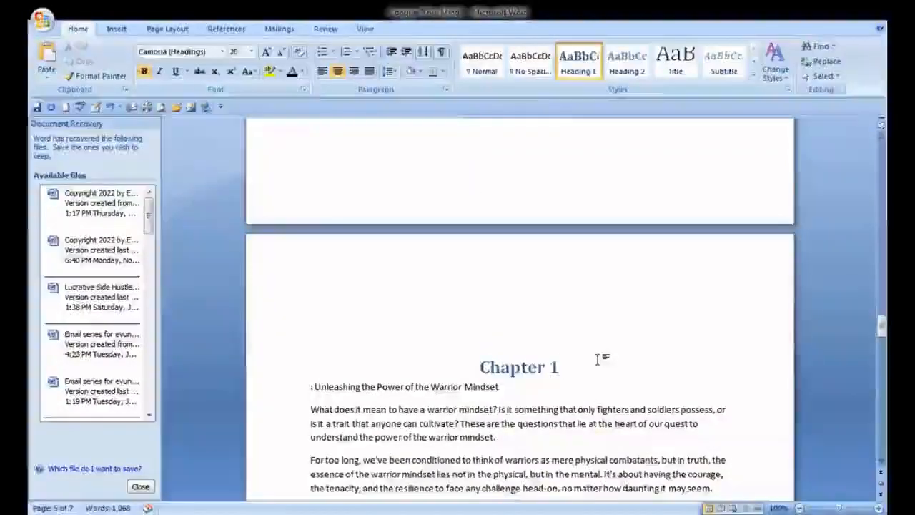
{"action": "key", "text": "Return"}
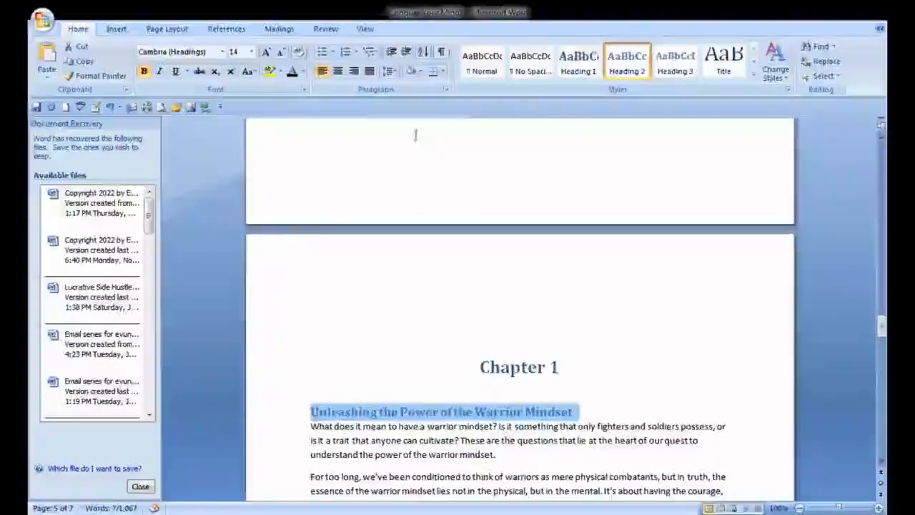
{"action": "left_click", "coordinate": [337, 71]}
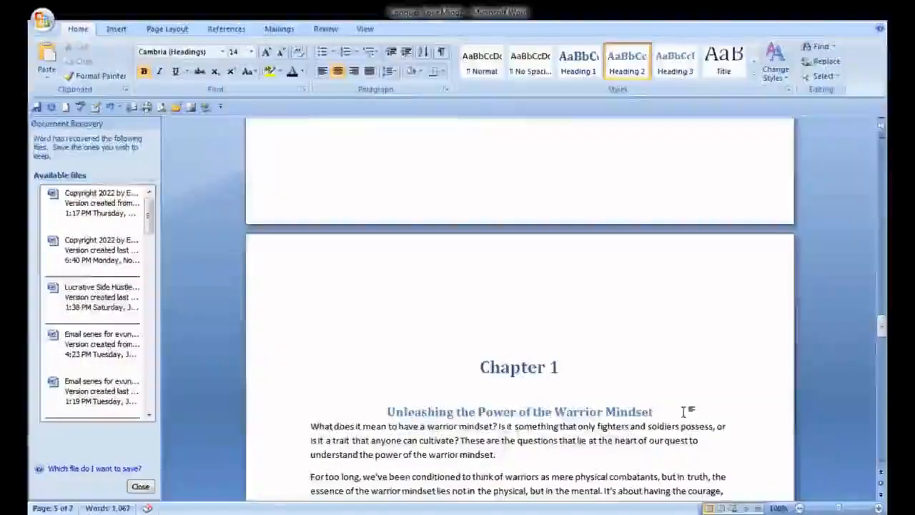
{"action": "key", "text": "Return"}
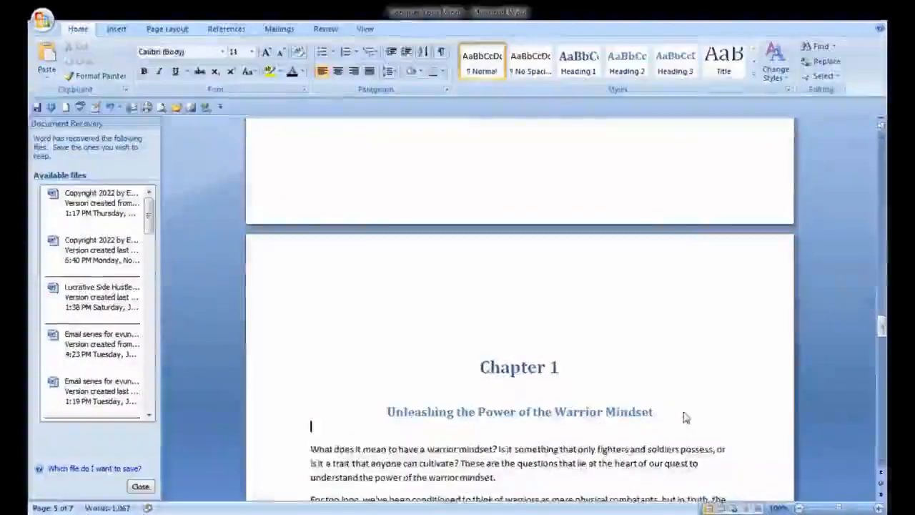
Set the font colour of the Chapter 1 label and its subtitle to black
{"action": "double_click", "coordinate": [532, 368]}
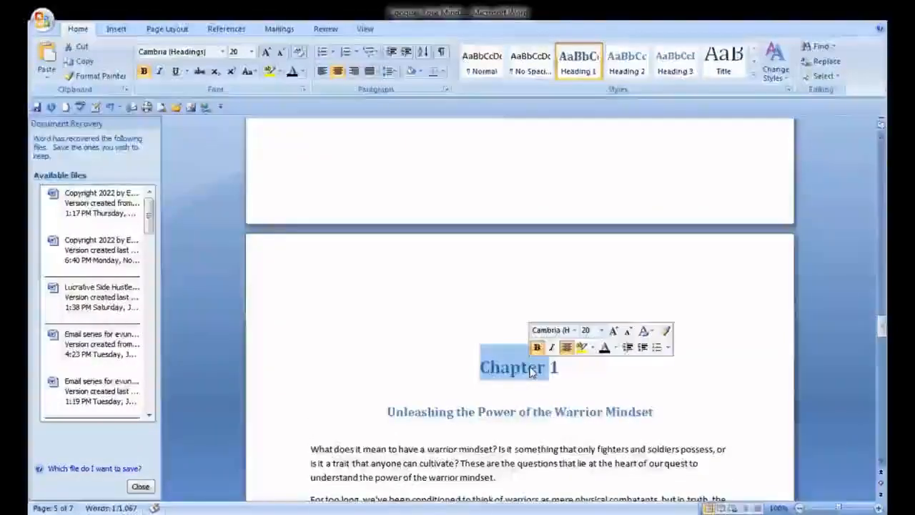
{"action": "key", "text": "shift+End"}
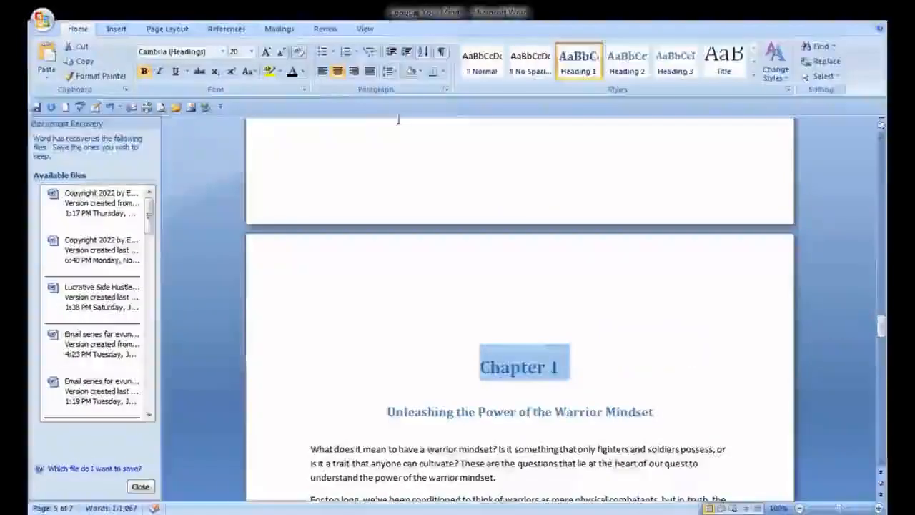
{"action": "triple_click", "coordinate": [449, 411]}
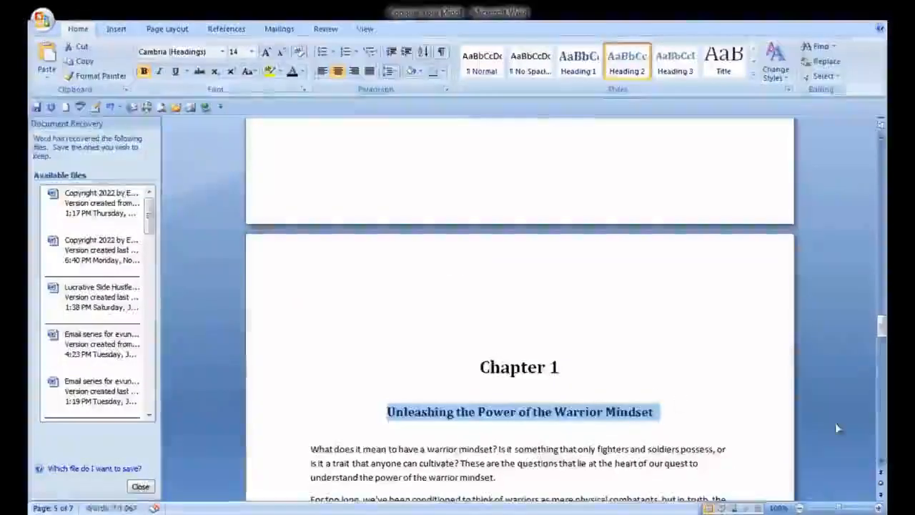
{"action": "left_click", "coordinate": [772, 408]}
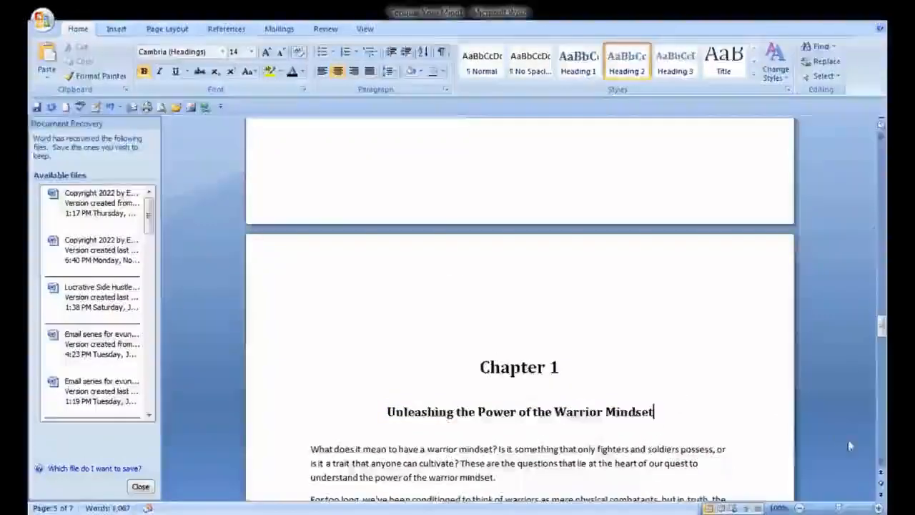
Show formatting marks to examine the blank paragraphs above the Chapter 1 label, then hide them again
{"action": "scroll", "coordinate": [883, 465], "scroll_direction": "down", "scroll_amount": 3}
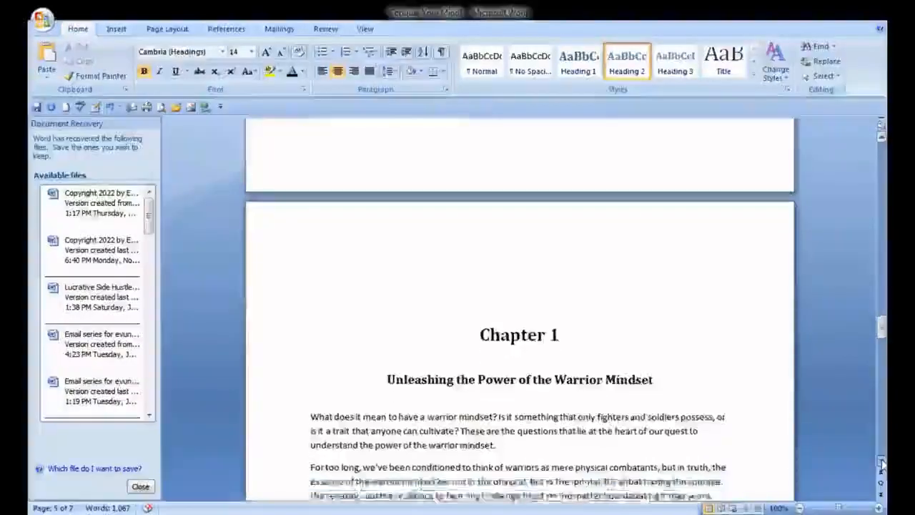
{"action": "left_click", "coordinate": [884, 140]}
{"action": "scroll", "coordinate": [884, 140], "scroll_direction": "up", "scroll_amount": 4}
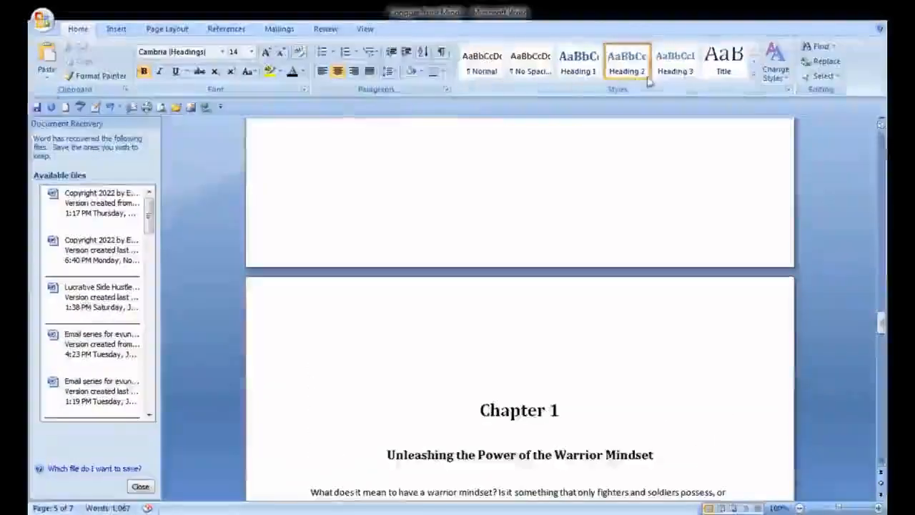
{"action": "left_click", "coordinate": [441, 53]}
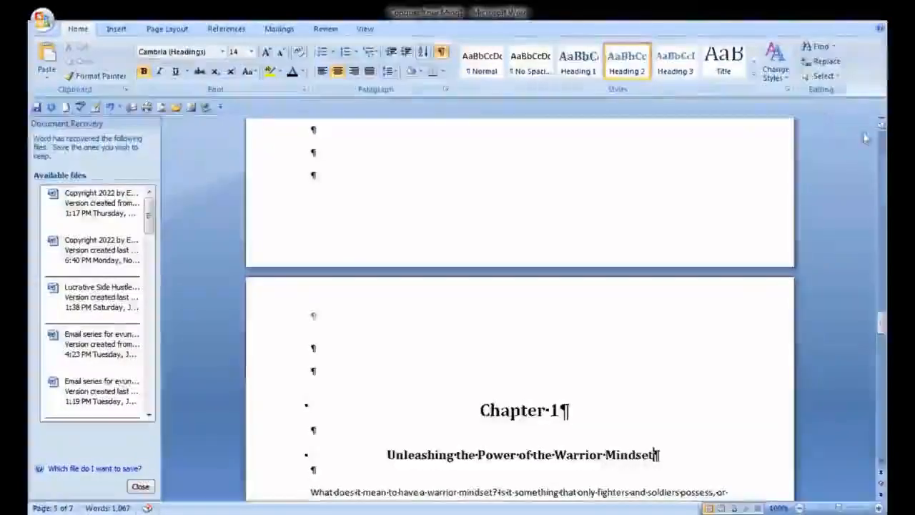
{"action": "scroll", "coordinate": [884, 140], "scroll_direction": "up", "scroll_amount": 6}
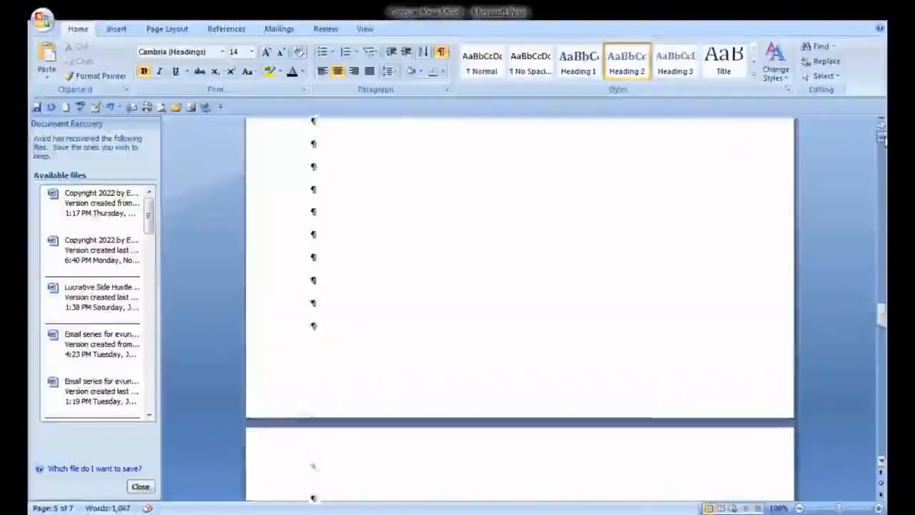
{"action": "scroll", "coordinate": [884, 140], "scroll_direction": "up", "scroll_amount": 3}
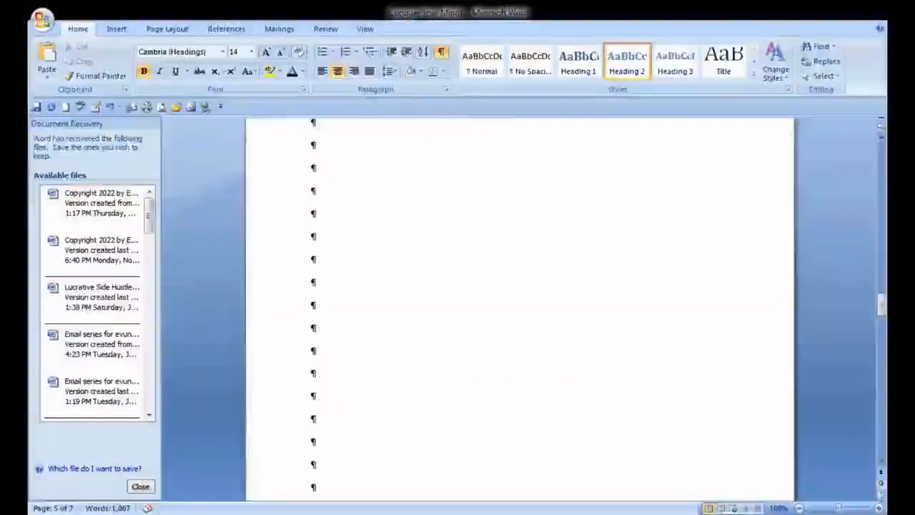
{"action": "left_click", "coordinate": [881, 461]}
{"action": "left_click_drag", "start_coordinate": [883, 465], "coordinate": [882, 465]}
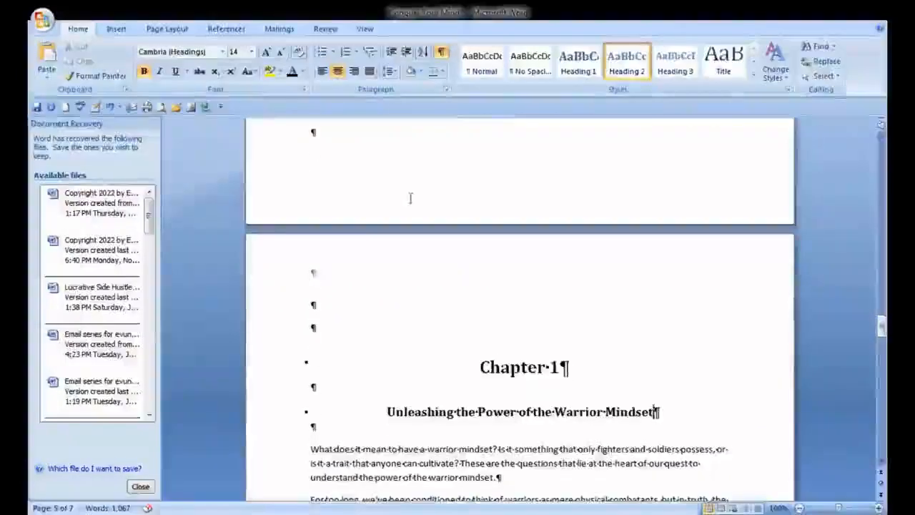
{"action": "left_click", "coordinate": [441, 52]}
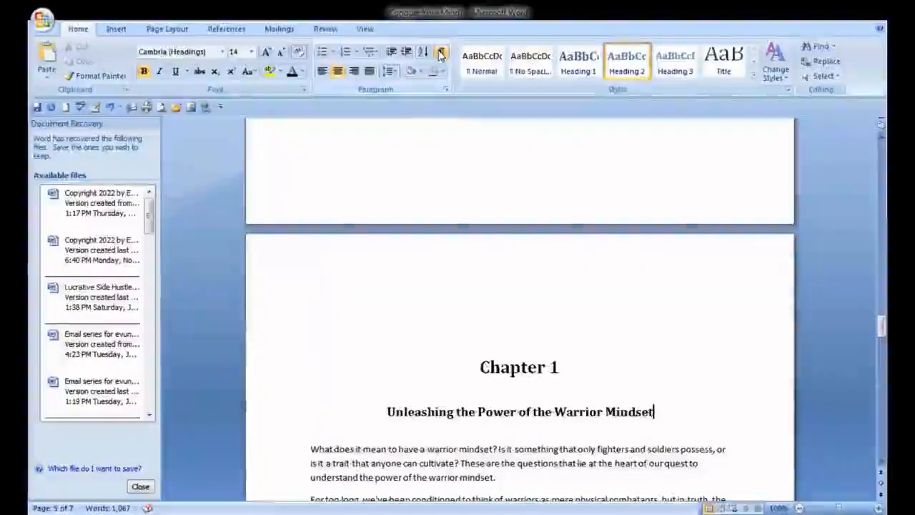
Delete the blank lines before the Chapter 1 label and insert a page break in their place
{"action": "left_click", "coordinate": [485, 363]}
{"action": "key", "text": "BackSpace"}
{"action": "key", "text": "BackSpace"}
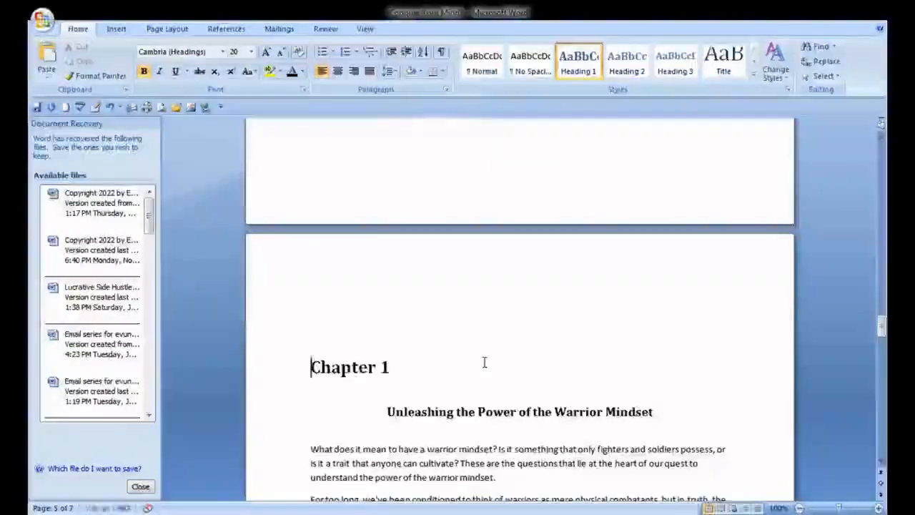
{"action": "key", "text": "BackSpace"}
{"action": "key", "text": "BackSpace"}
{"action": "key", "text": "BackSpace"}
{"action": "key", "text": "BackSpace"}
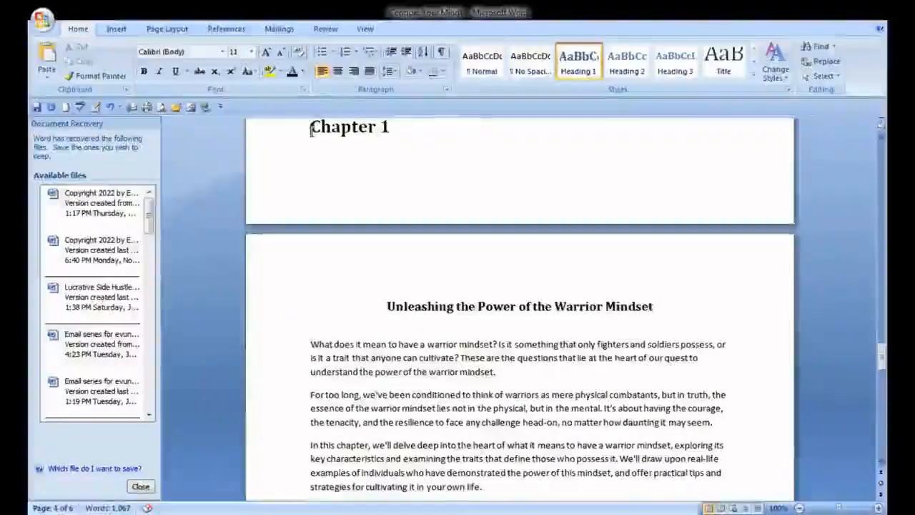
{"action": "left_click", "coordinate": [117, 29]}
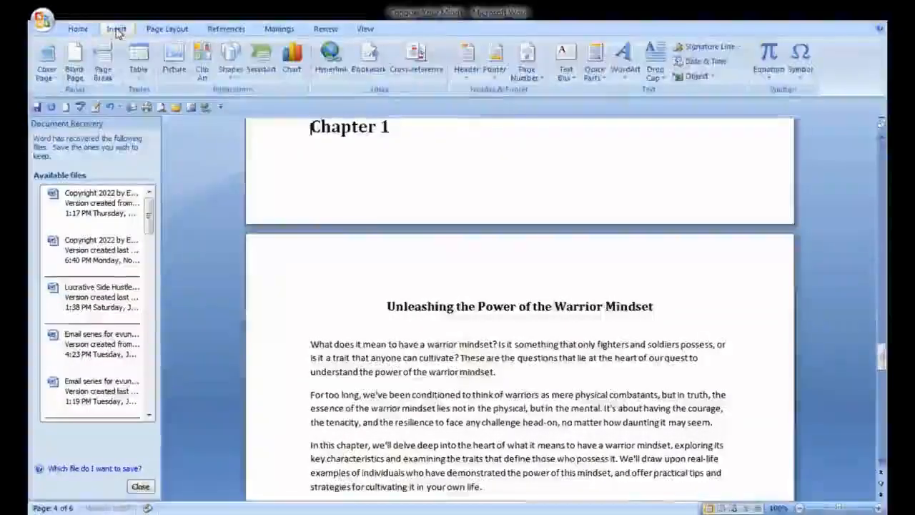
{"action": "left_click", "coordinate": [104, 66]}
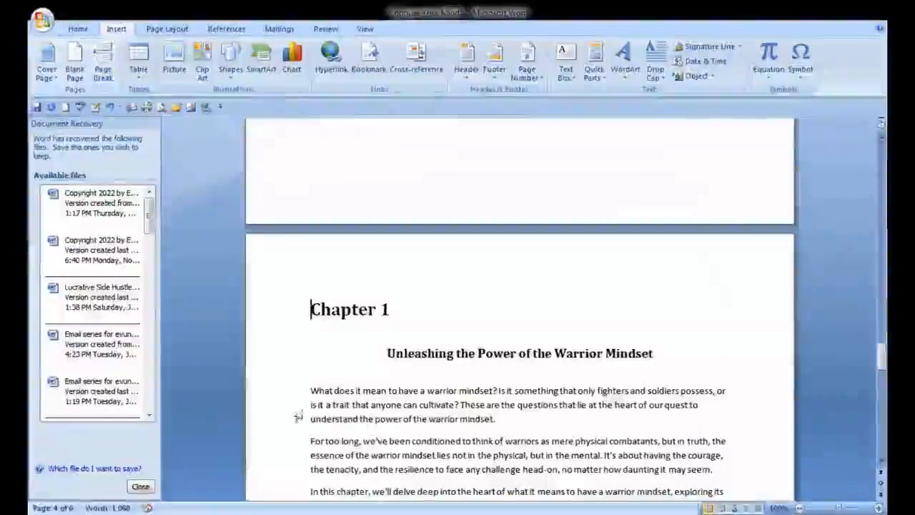
Centre the Chapter 1 label again and check the page break above it with formatting marks
{"action": "triple_click", "coordinate": [344, 309]}
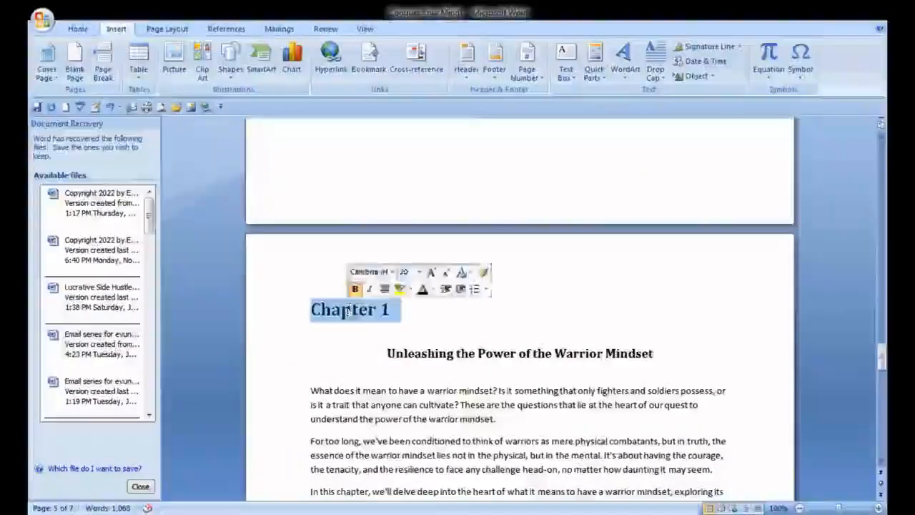
{"action": "left_click", "coordinate": [78, 29]}
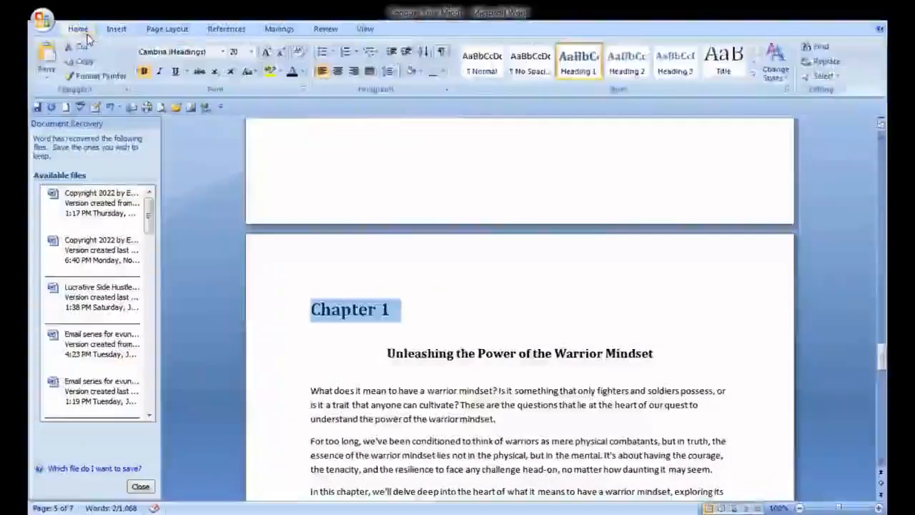
{"action": "left_click", "coordinate": [338, 70]}
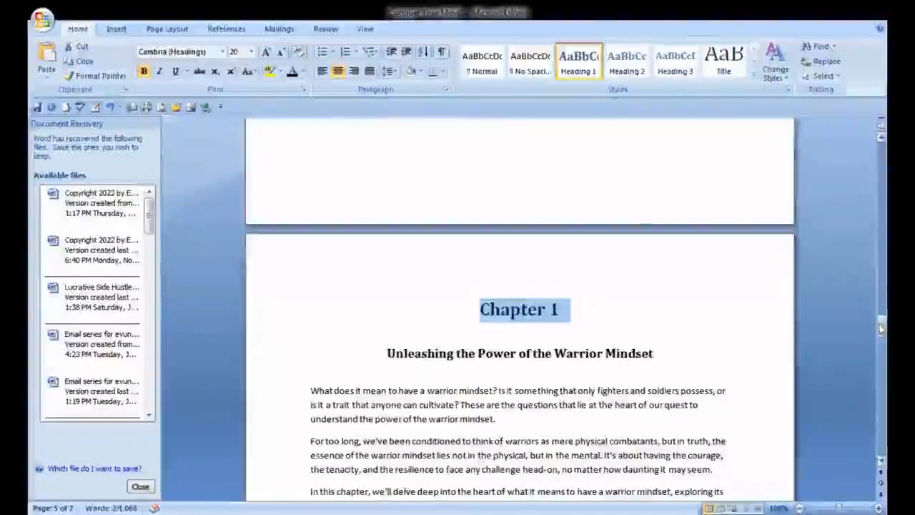
{"action": "scroll", "coordinate": [564, 136], "scroll_direction": "up", "scroll_amount": 4}
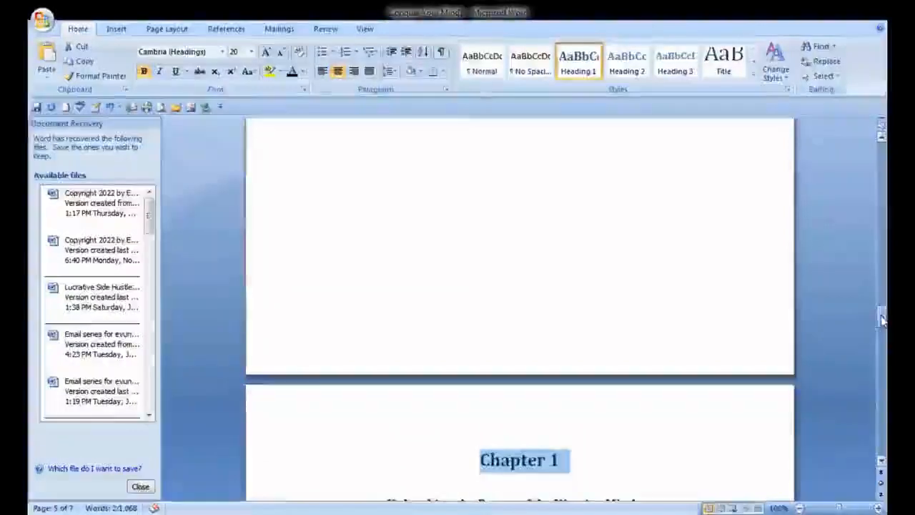
{"action": "left_click", "coordinate": [441, 51]}
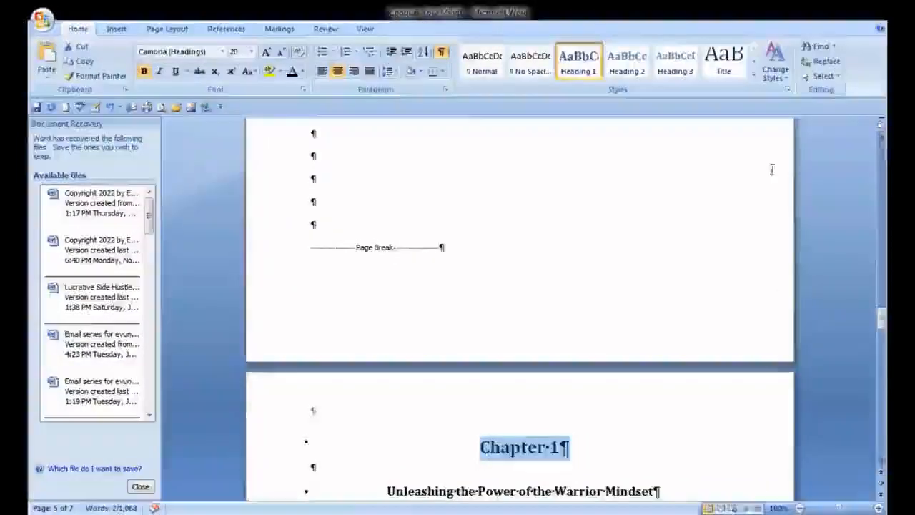
{"action": "key", "text": "ctrl+shift+8"}
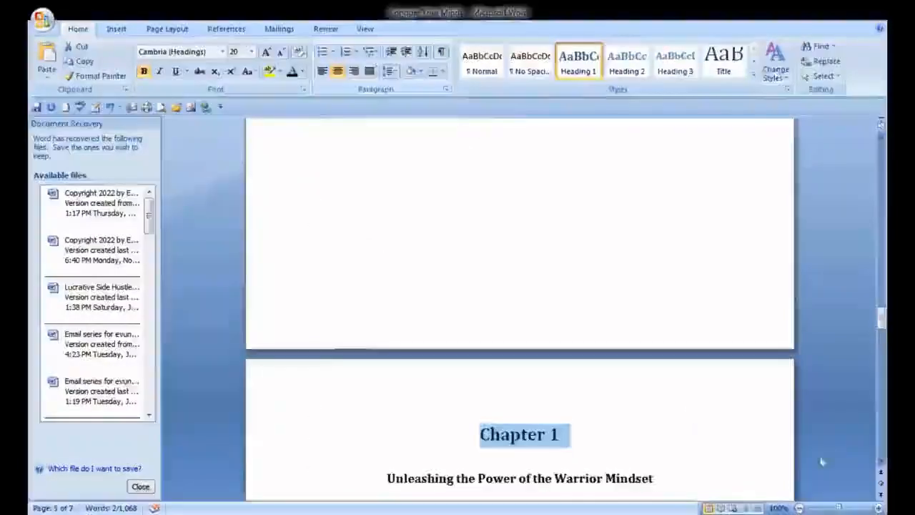
Insert a page break before the Chapter 2 heading line
{"action": "left_click_drag", "start_coordinate": [881, 466], "coordinate": [881, 466]}
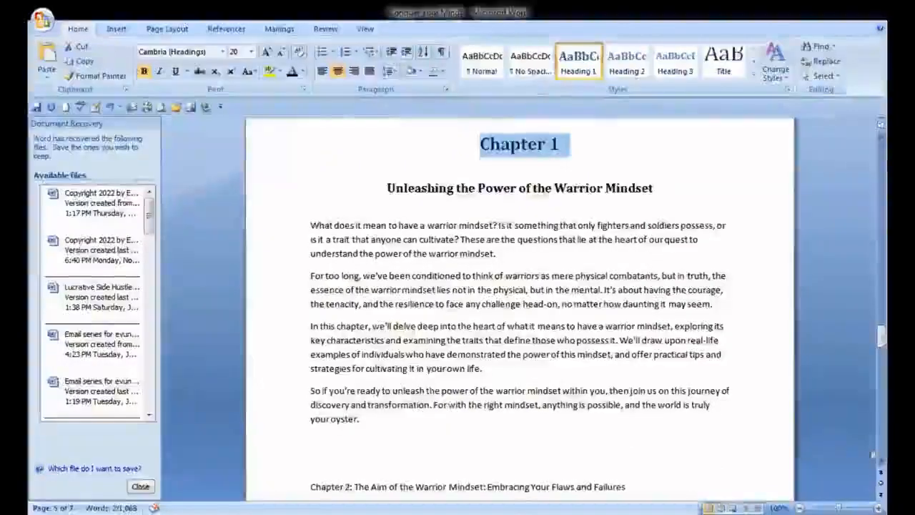
{"action": "left_click_drag", "start_coordinate": [881, 465], "coordinate": [881, 465]}
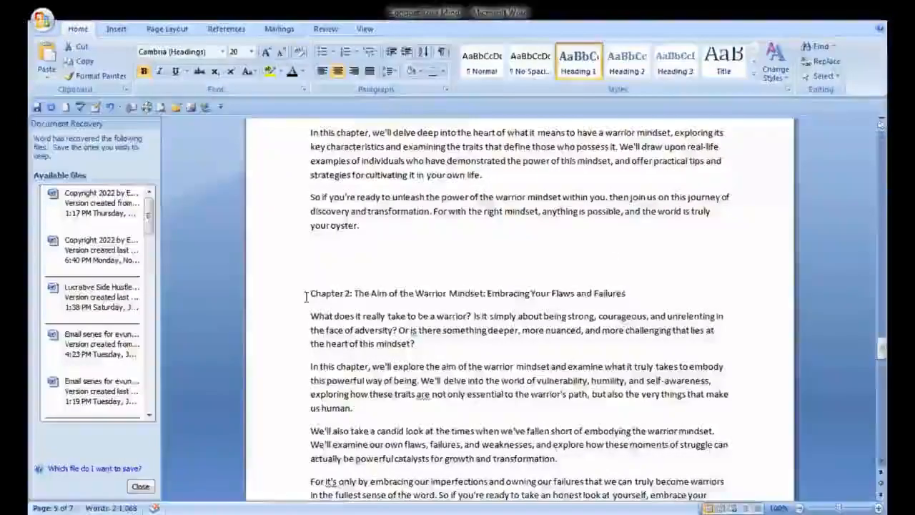
{"action": "left_click", "coordinate": [309, 295]}
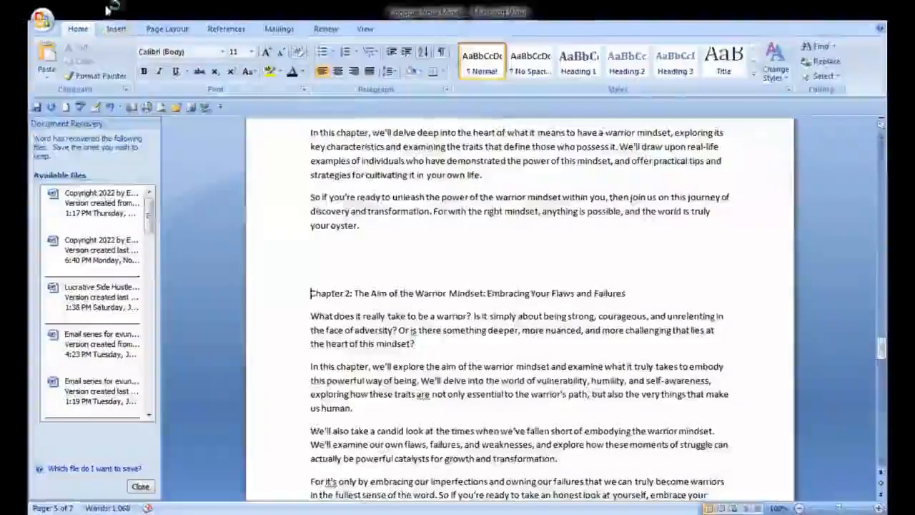
{"action": "left_click", "coordinate": [116, 29]}
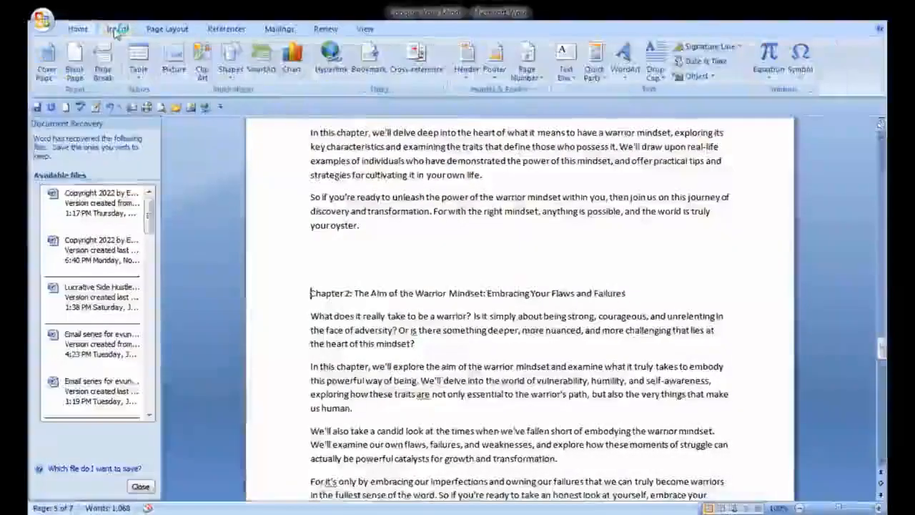
{"action": "left_click", "coordinate": [104, 69]}
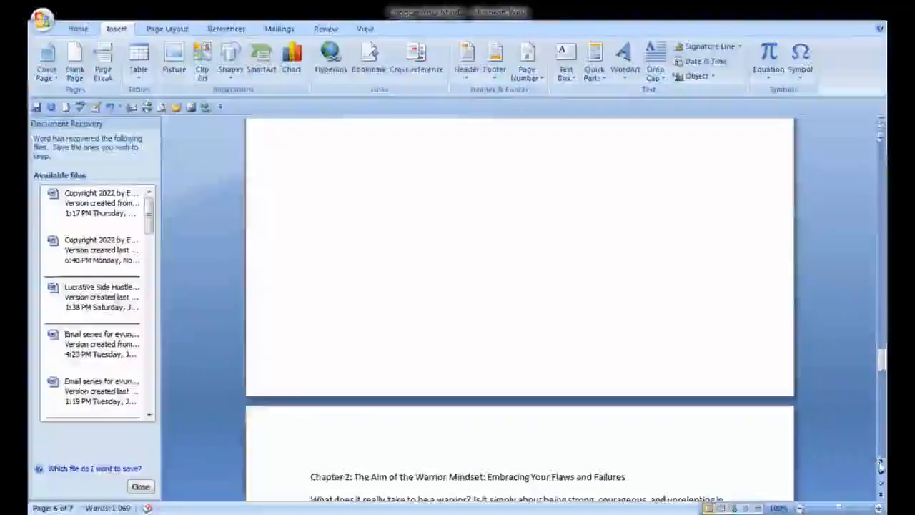
Remove the colon after 'Chapter 2' and split the chapter title onto its own line
{"action": "scroll", "coordinate": [881, 465], "scroll_direction": "down", "scroll_amount": 4}
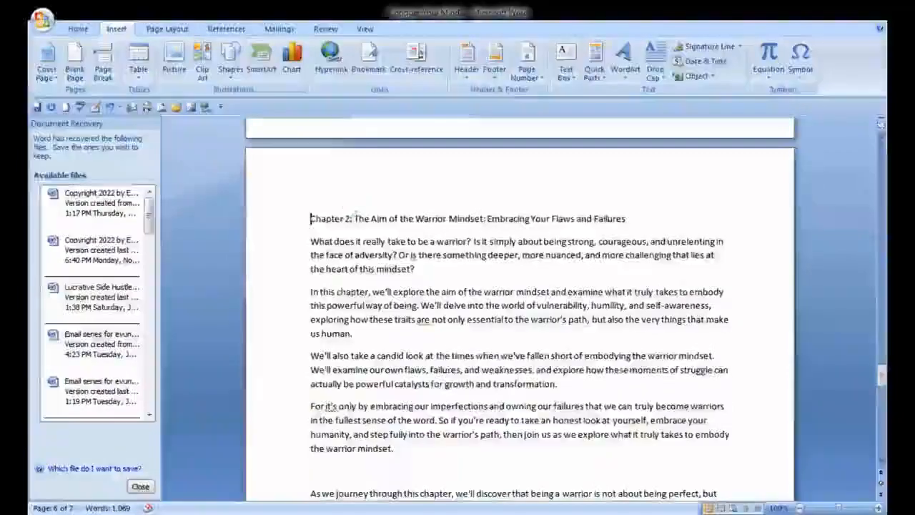
{"action": "left_click", "coordinate": [352, 218]}
{"action": "key", "text": "BackSpace"}
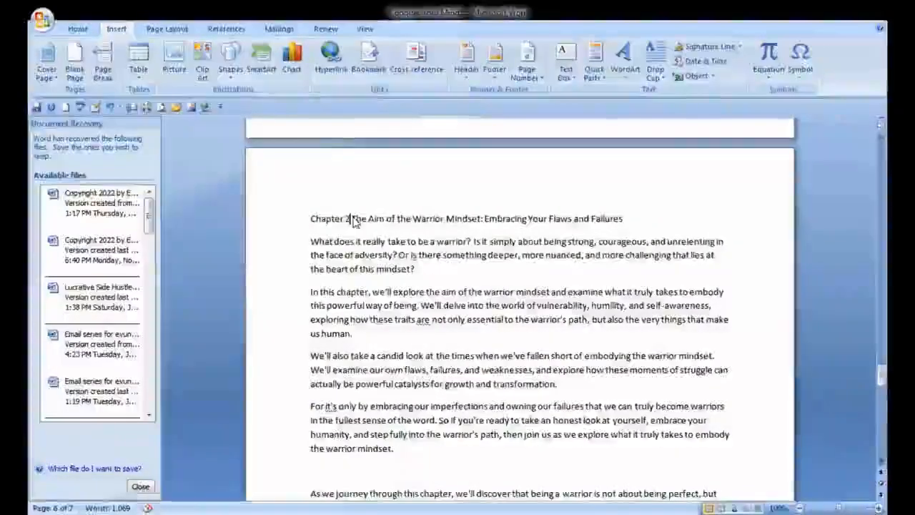
{"action": "key", "text": "Return"}
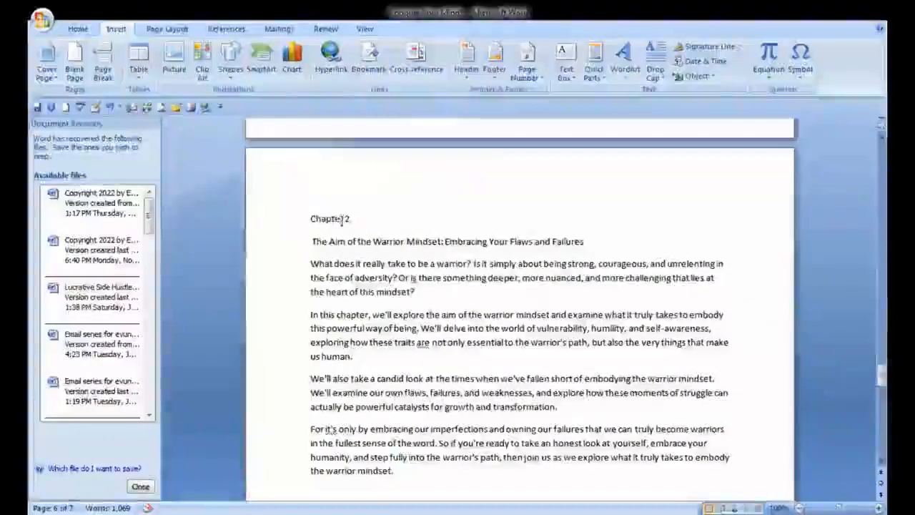
Format the Chapter 2 label as Heading 1, set it to 20 pt and centre it
{"action": "triple_click", "coordinate": [344, 219]}
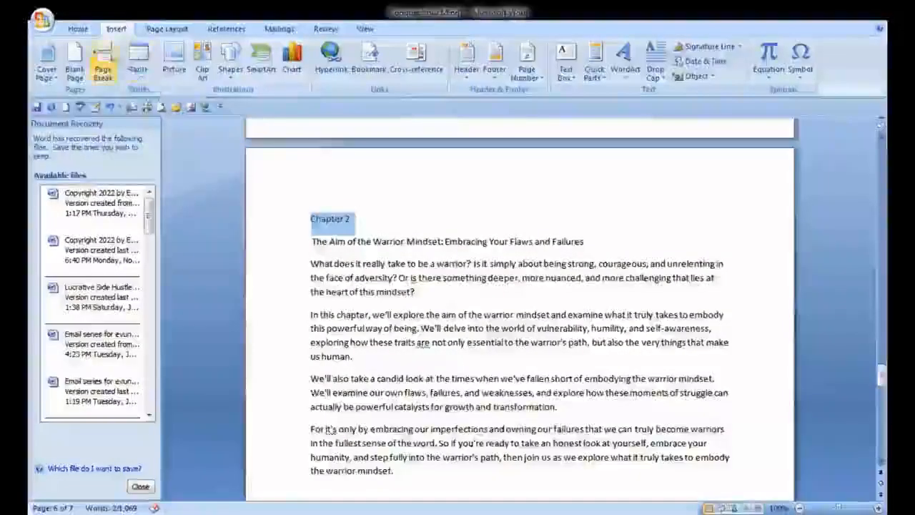
{"action": "left_click", "coordinate": [78, 29]}
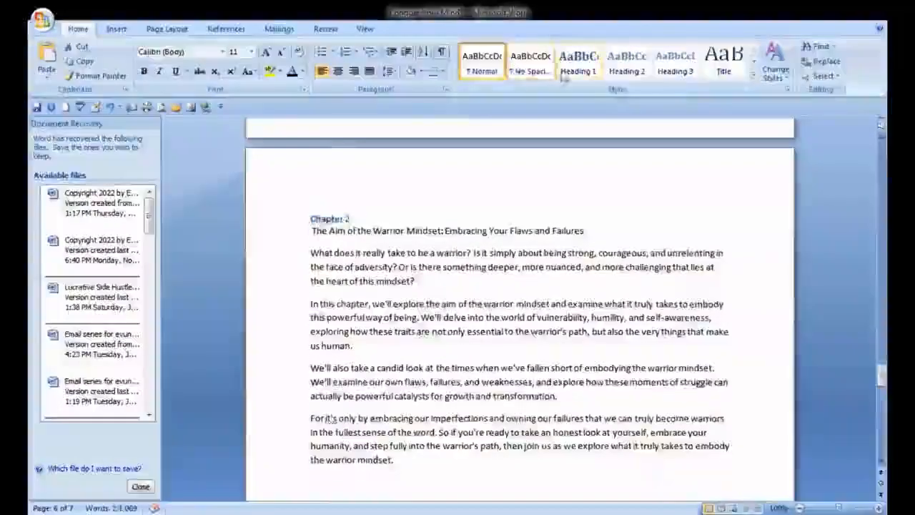
{"action": "left_click", "coordinate": [251, 53]}
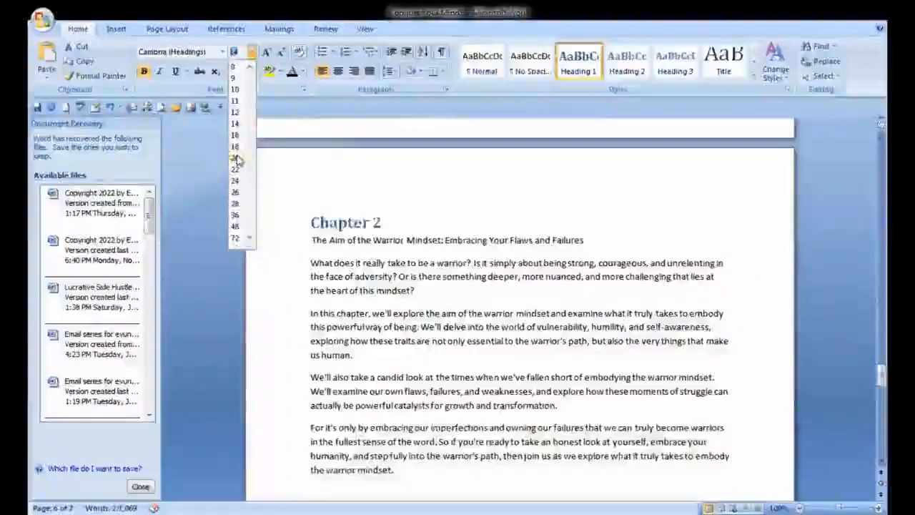
{"action": "left_click", "coordinate": [235, 158]}
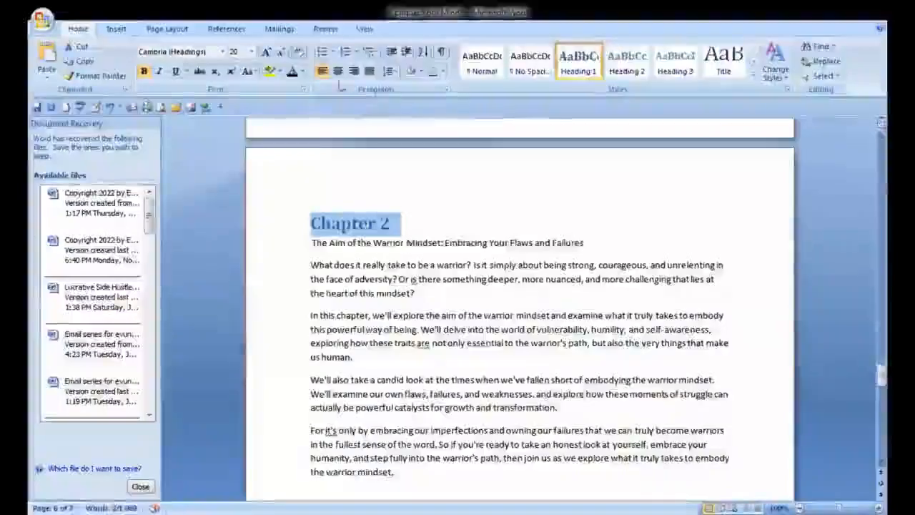
{"action": "left_click", "coordinate": [337, 72]}
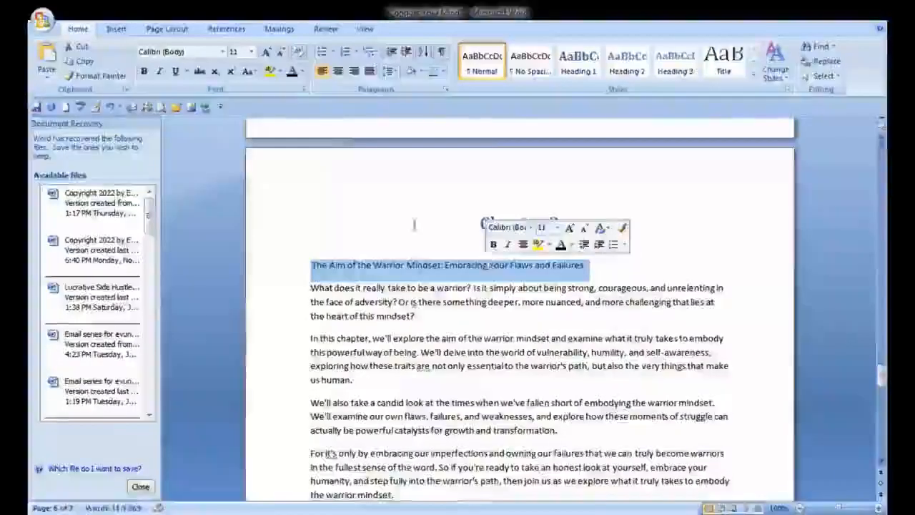
Format the Chapter 2 subtitle as a centred 14 pt Heading 2 and add a blank line below it
{"action": "left_click", "coordinate": [632, 74]}
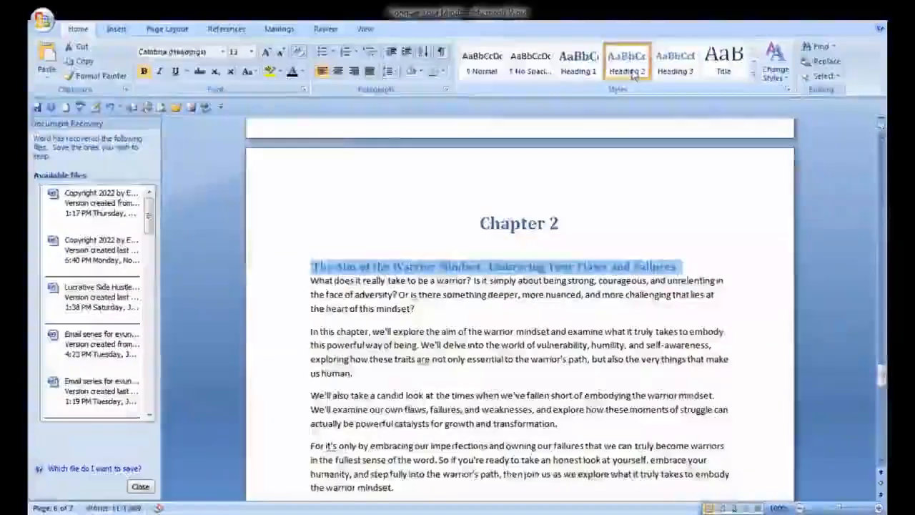
{"action": "left_click", "coordinate": [252, 51]}
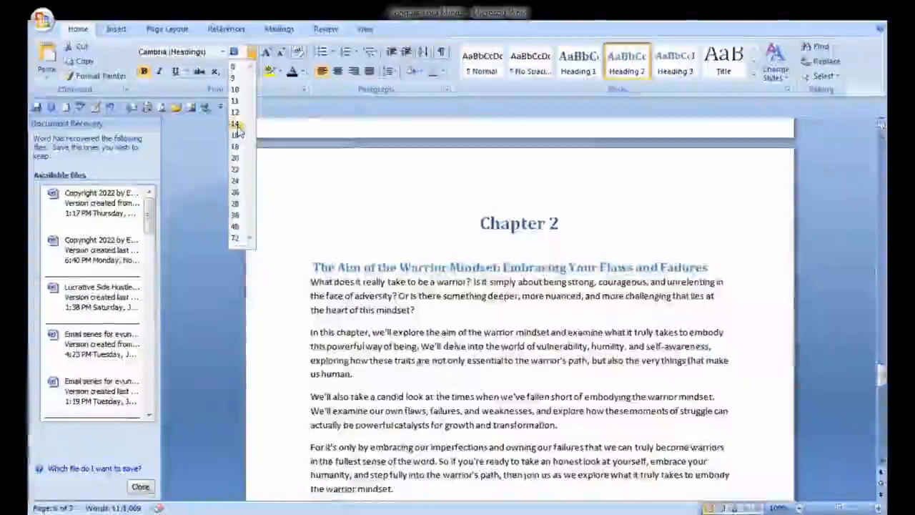
{"action": "left_click", "coordinate": [235, 124]}
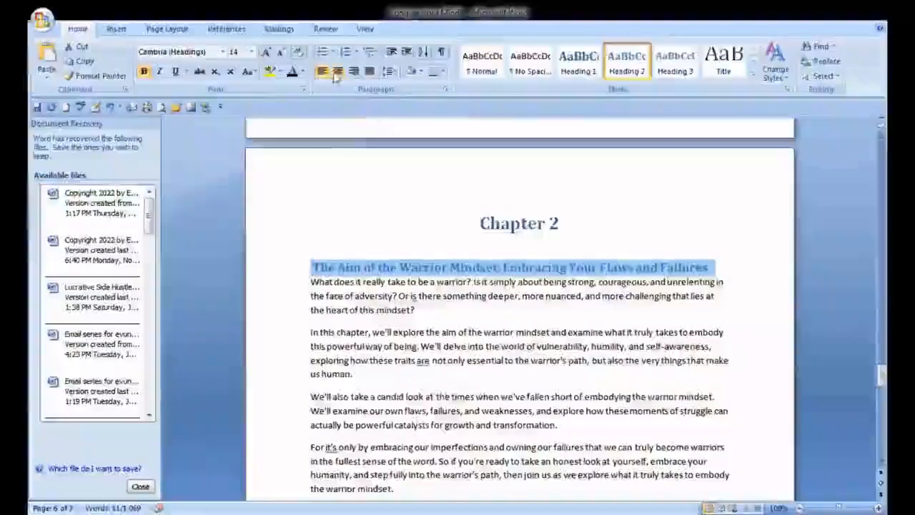
{"action": "left_click", "coordinate": [740, 269]}
{"action": "key", "text": "Return"}
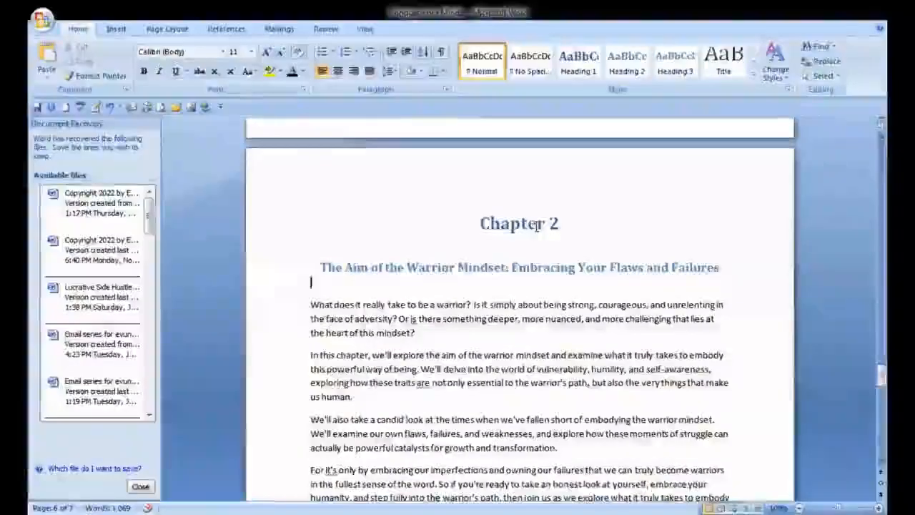
Set the Chapter 2 label's font colour to black
{"action": "left_click_drag", "start_coordinate": [549, 223], "coordinate": [538, 227]}
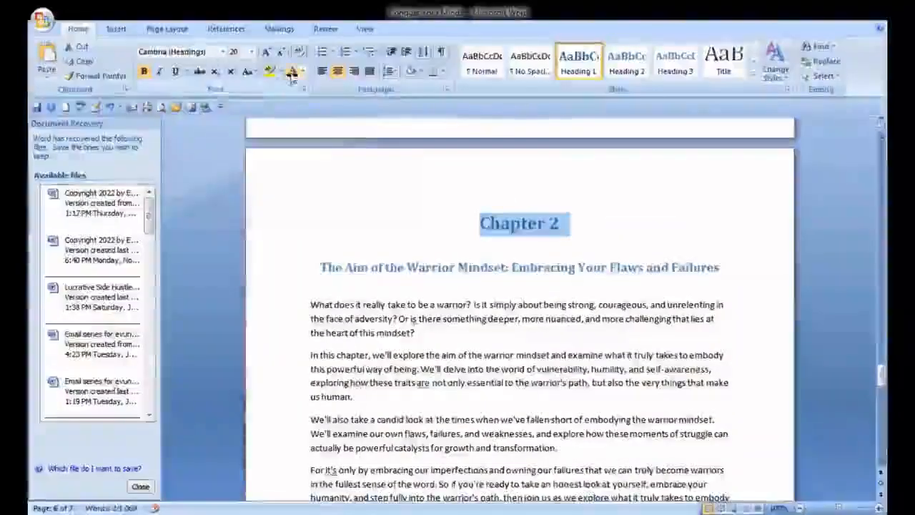
{"action": "double_click", "coordinate": [476, 276]}
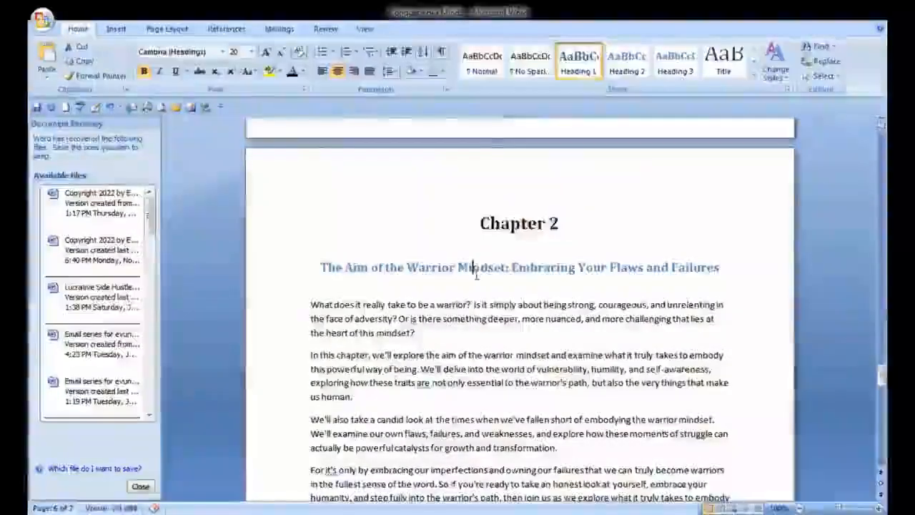